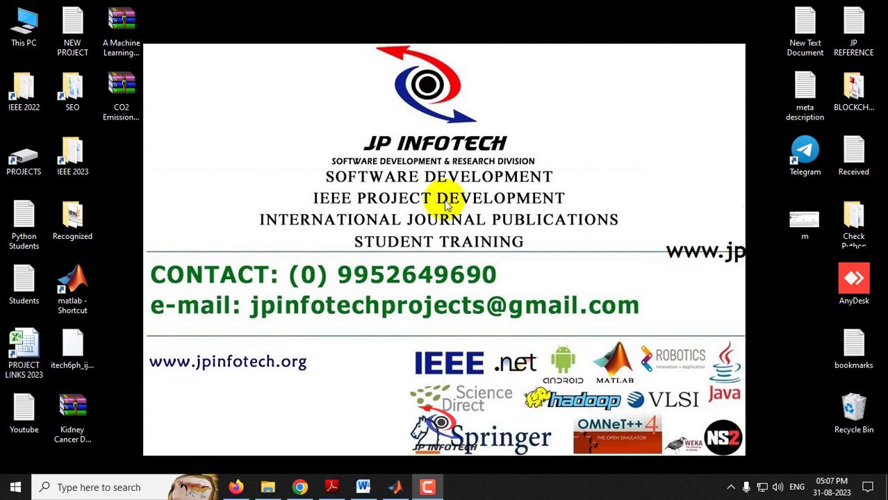
- Switch to the Depression Detection With Facial document in Word and highlight the alternative title "Artificial Intelligence based Facial Emotions Analysis for Depression Detection"
{"action": "left_click", "coordinate": [300, 488]}
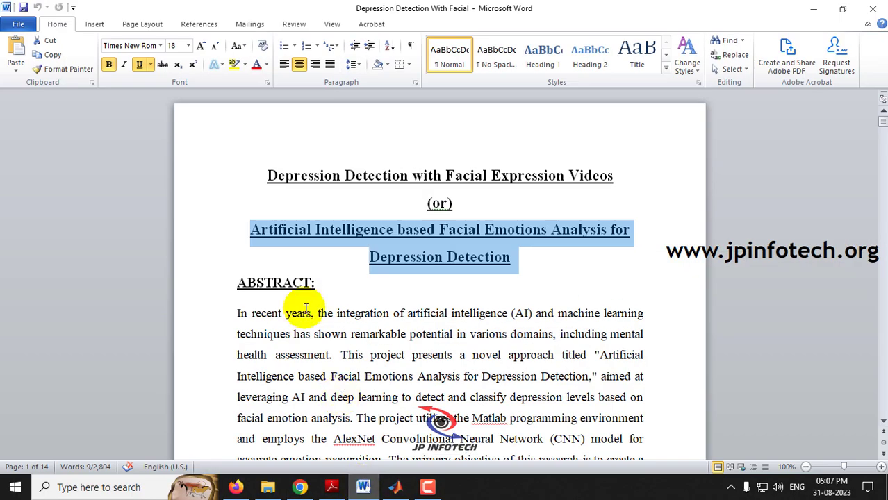
{"action": "left_click", "coordinate": [291, 281]}
{"action": "left_click", "coordinate": [246, 235]}
{"action": "left_click_drag", "start_coordinate": [247, 235], "coordinate": [526, 262]}
{"action": "left_click", "coordinate": [531, 288]}
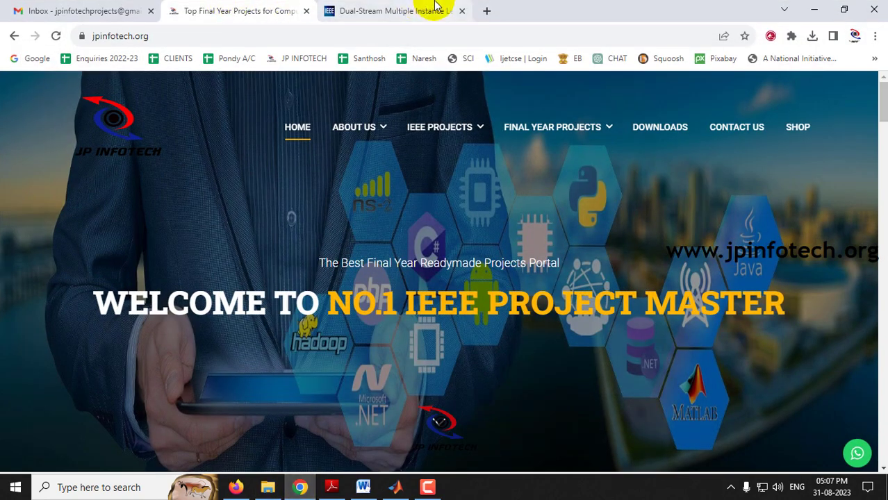
- Switch to Chrome, review the IEEE Xplore paper's abstract and publication details, and highlight "Depression Detection With Facial Expression Videos" in its title
{"action": "left_click", "coordinate": [401, 12]}
{"action": "scroll", "coordinate": [372, 272], "scroll_direction": "down", "scroll_amount": 7}
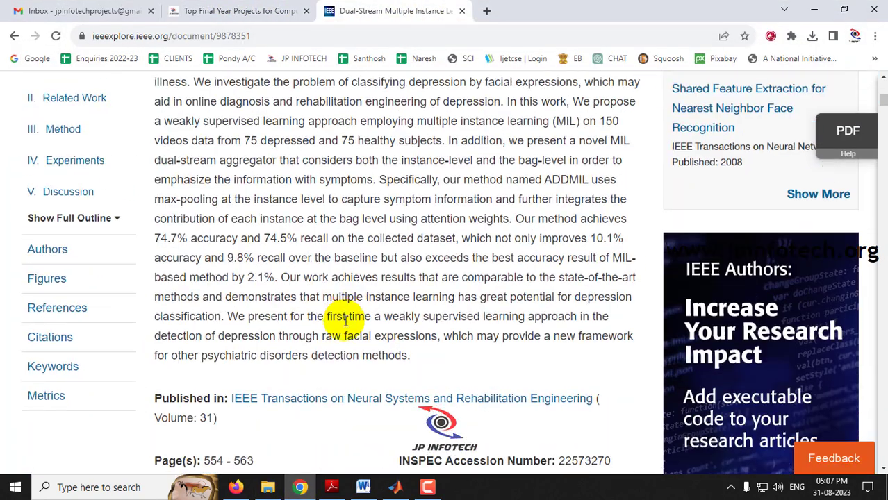
{"action": "left_click_drag", "start_coordinate": [339, 414], "coordinate": [148, 394]}
{"action": "scroll", "coordinate": [224, 393], "scroll_direction": "up", "scroll_amount": 3}
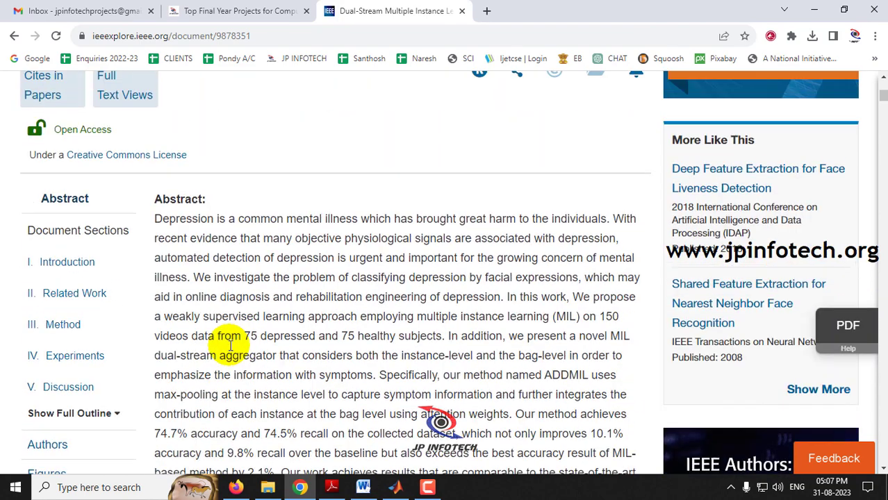
{"action": "scroll", "coordinate": [231, 351], "scroll_direction": "up", "scroll_amount": 4}
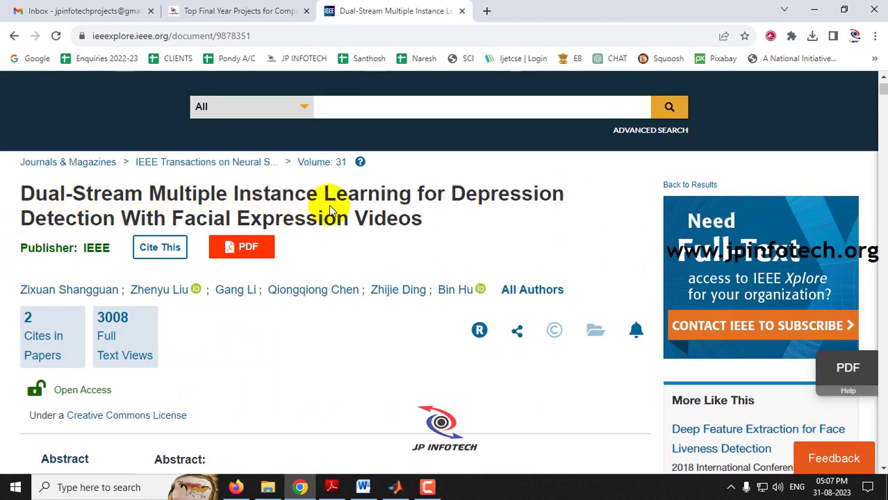
{"action": "left_click_drag", "start_coordinate": [452, 191], "coordinate": [460, 217]}
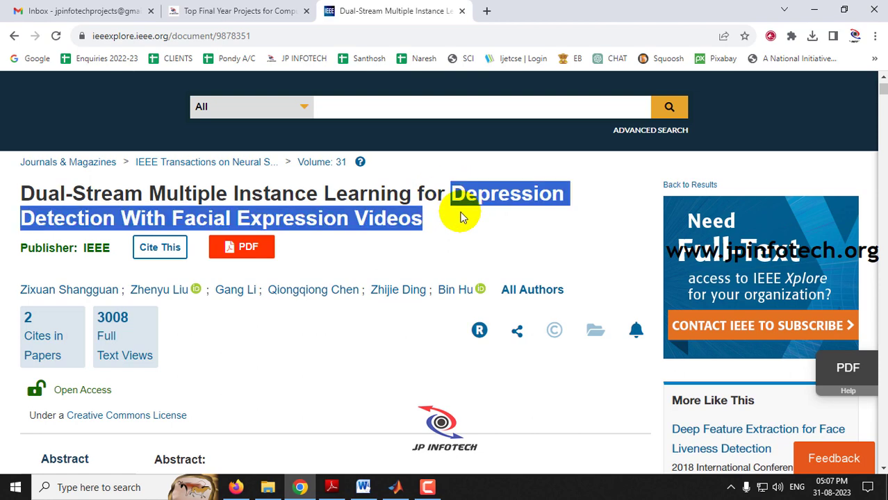
{"action": "left_click", "coordinate": [455, 230]}
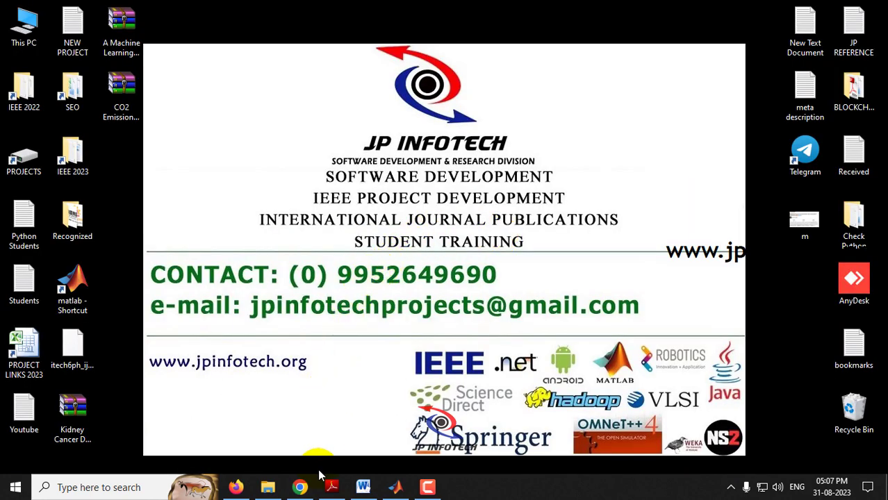
- Bring up the paper's PDF in Adobe Reader, examine its first page, and return to the desktop
{"action": "left_click", "coordinate": [333, 489]}
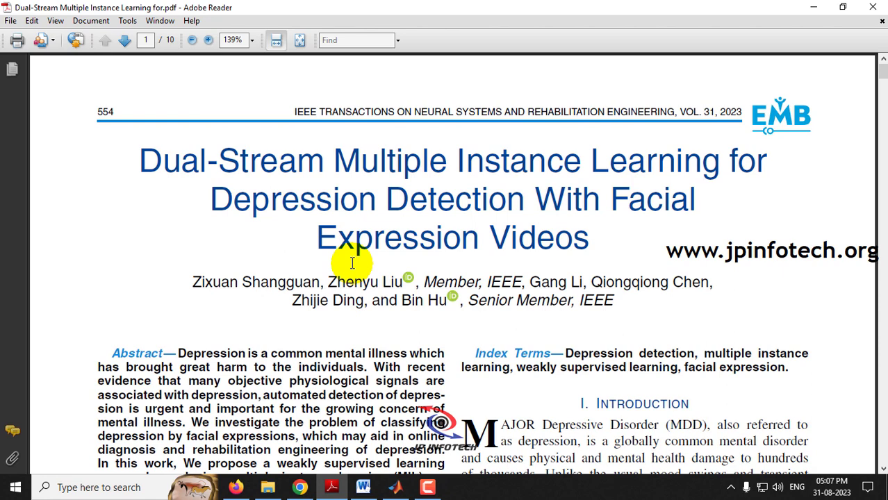
{"action": "scroll", "coordinate": [352, 263], "scroll_direction": "down", "scroll_amount": 3}
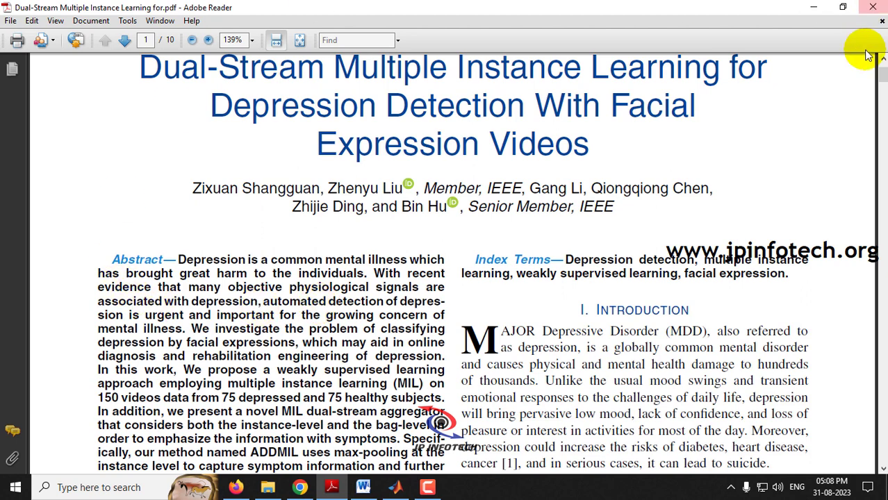
{"action": "mouse_move", "coordinate": [883, 78]}
{"action": "left_mouse_down"}
{"action": "mouse_move", "coordinate": [882, 389]}
{"action": "mouse_move", "coordinate": [883, 71]}
{"action": "left_mouse_up"}
{"action": "key", "text": "super+d"}
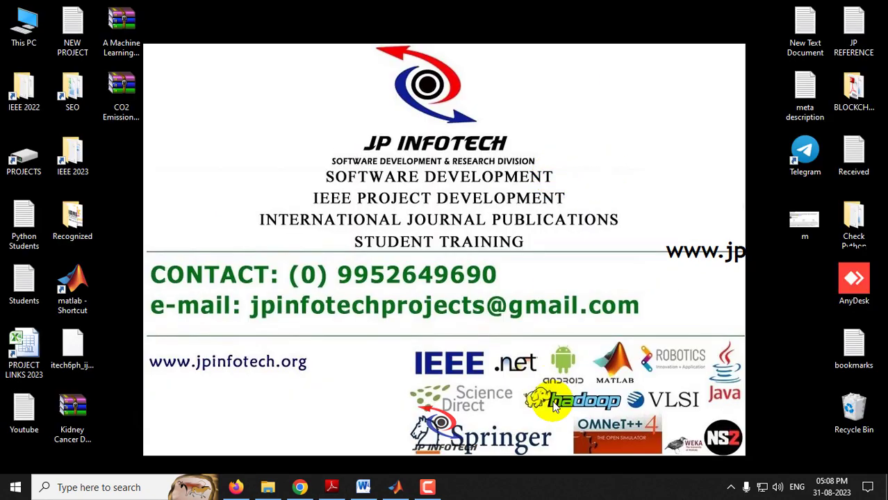
- Return to the Word document and highlight "AlexNet Convolutional Neural Network (CNN) model" in the abstract
{"action": "left_click", "coordinate": [362, 487]}
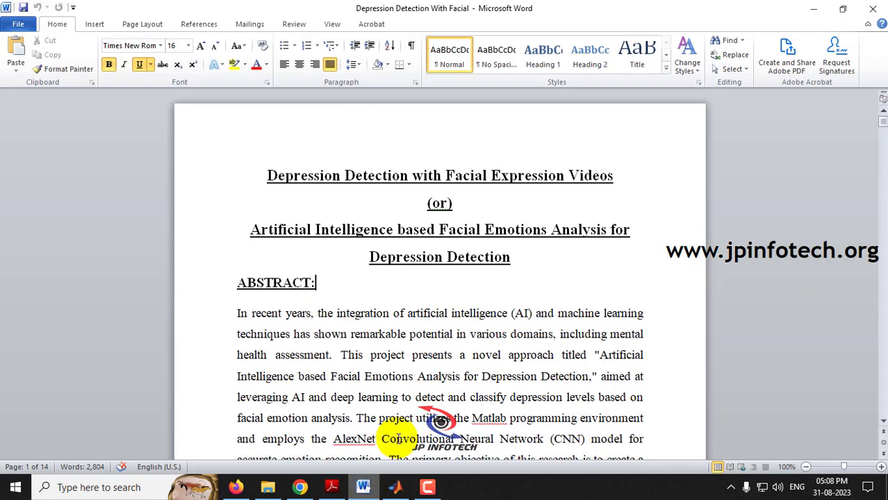
{"action": "scroll", "coordinate": [444, 389], "scroll_direction": "down", "scroll_amount": 2}
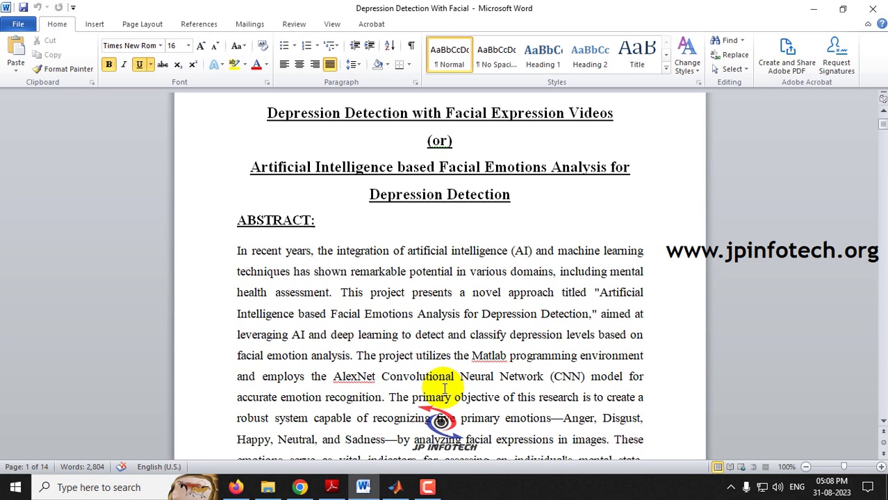
{"action": "scroll", "coordinate": [444, 390], "scroll_direction": "down", "scroll_amount": 2}
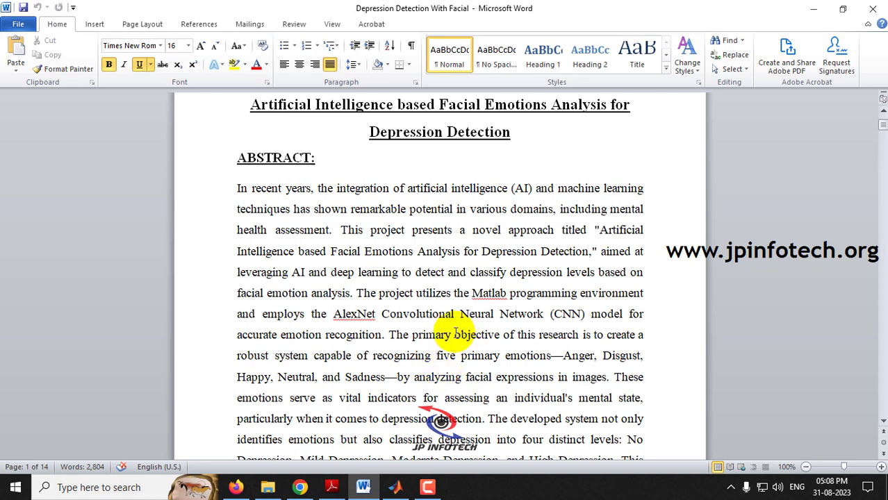
{"action": "left_click", "coordinate": [334, 314]}
{"action": "left_click_drag", "start_coordinate": [333, 314], "coordinate": [622, 321]}
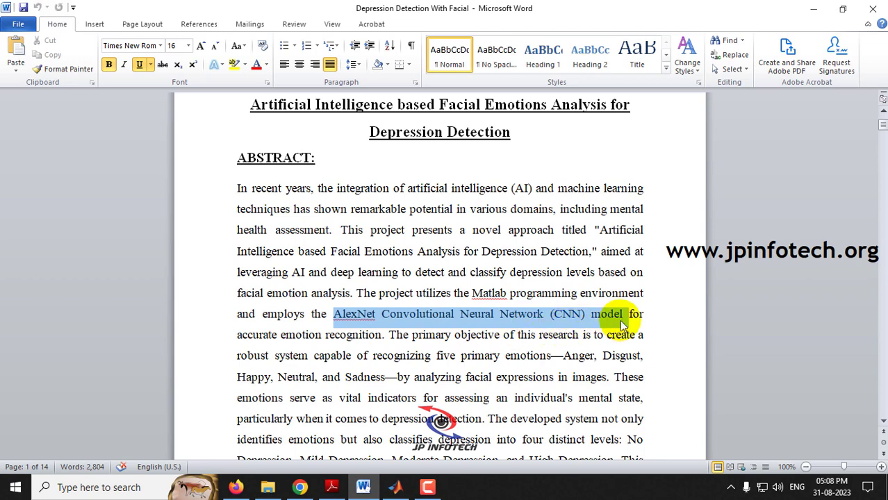
- Highlight the "99%" accuracy figure near the end of the abstract on the second page
{"action": "scroll", "coordinate": [622, 326], "scroll_direction": "down", "scroll_amount": 3}
{"action": "scroll", "coordinate": [617, 332], "scroll_direction": "down", "scroll_amount": 9}
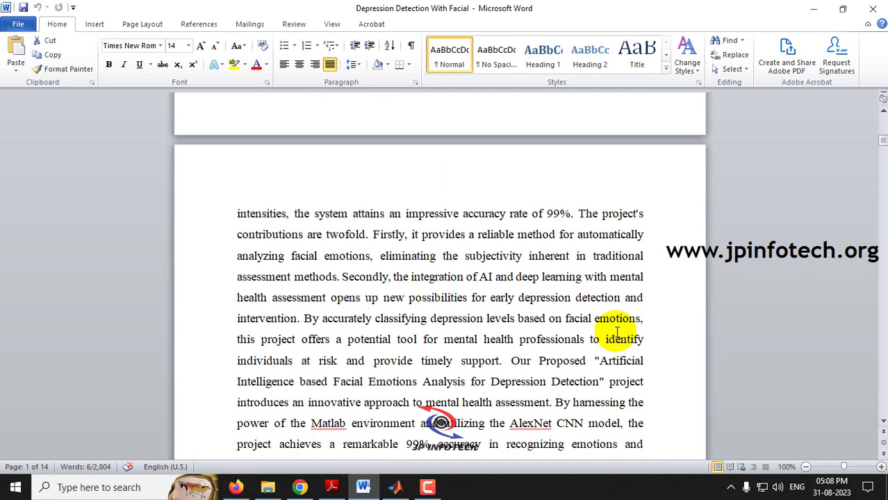
{"action": "left_click_drag", "start_coordinate": [409, 257], "coordinate": [430, 256]}
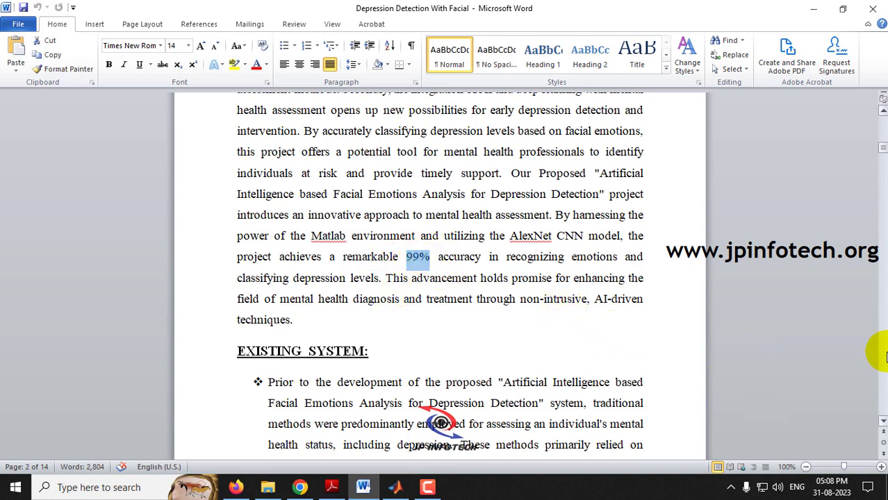
- Highlight the five primary emotions in the abstract one by one, then as a whole: Anger, Disgust, Happy, Neutral and Sadness
{"action": "scroll", "coordinate": [560, 281], "scroll_direction": "up", "scroll_amount": 8}
{"action": "scroll", "coordinate": [559, 281], "scroll_direction": "up", "scroll_amount": 4}
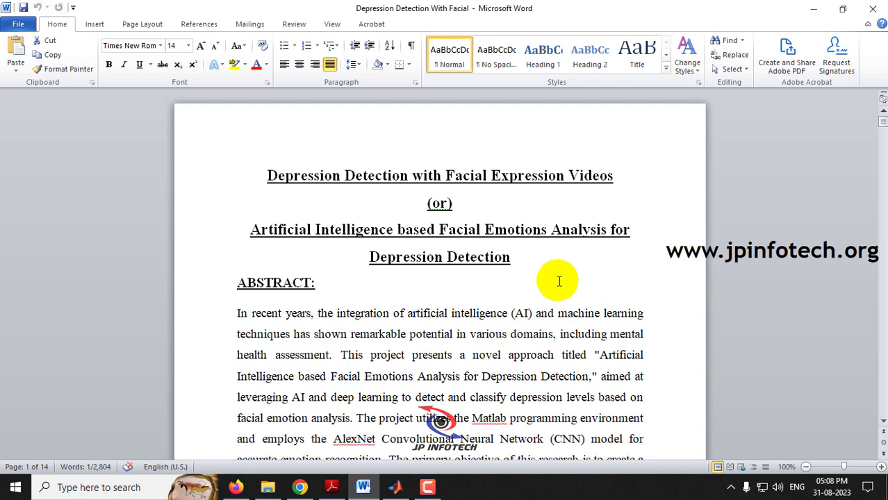
{"action": "scroll", "coordinate": [559, 286], "scroll_direction": "down", "scroll_amount": 10}
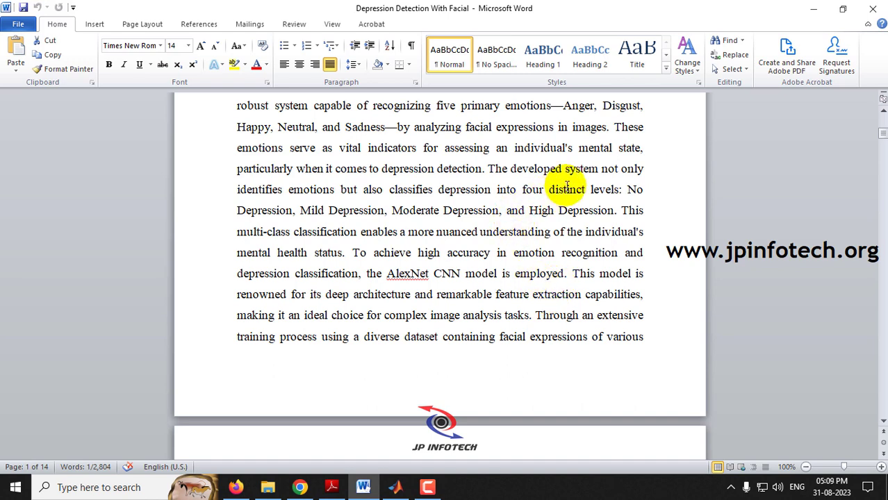
{"action": "double_click", "coordinate": [574, 109]}
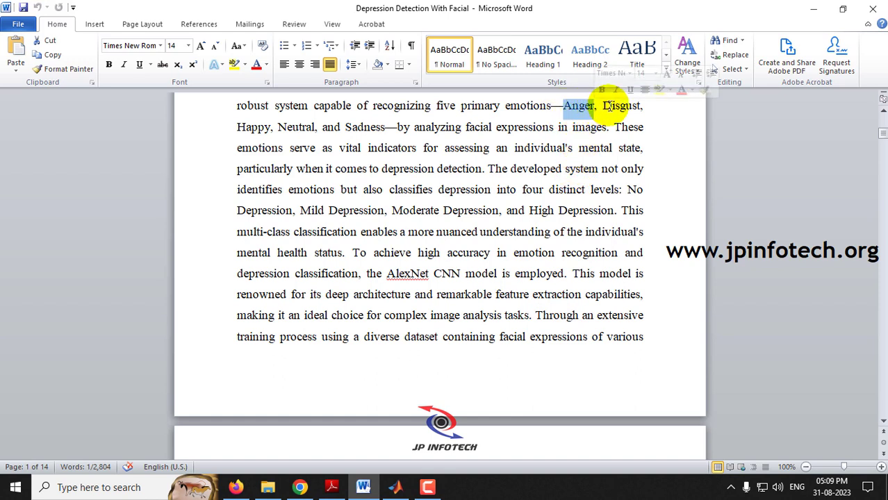
{"action": "left_click_drag", "start_coordinate": [603, 106], "coordinate": [641, 109]}
{"action": "double_click", "coordinate": [248, 128]}
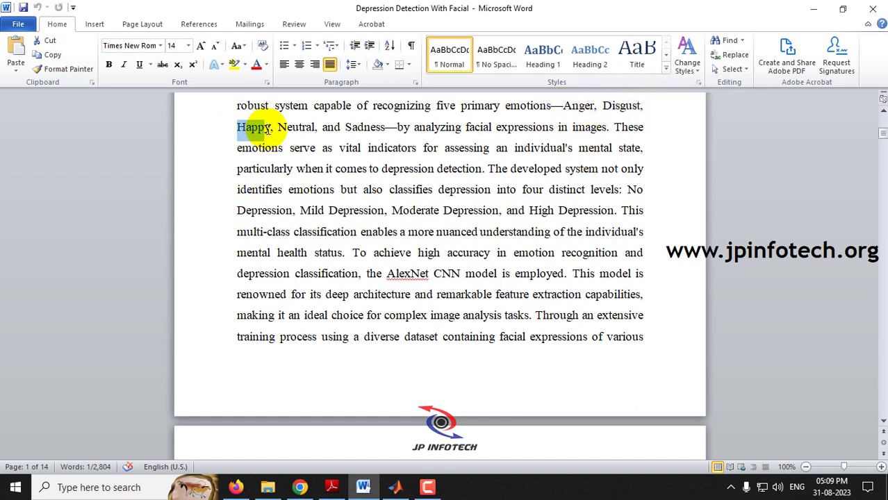
{"action": "double_click", "coordinate": [290, 128]}
{"action": "double_click", "coordinate": [363, 128]}
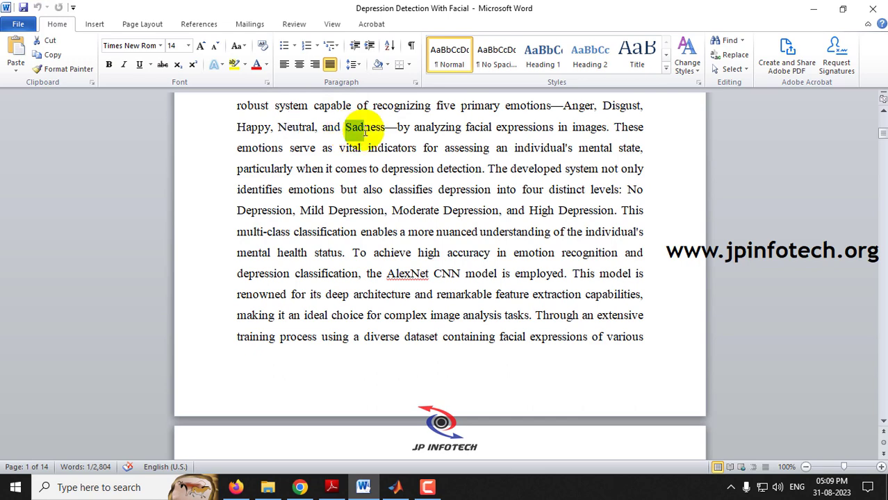
{"action": "left_click", "coordinate": [387, 130]}
{"action": "left_click_drag", "start_coordinate": [387, 132], "coordinate": [569, 109]}
{"action": "scroll", "coordinate": [565, 258], "scroll_direction": "up", "scroll_amount": 2}
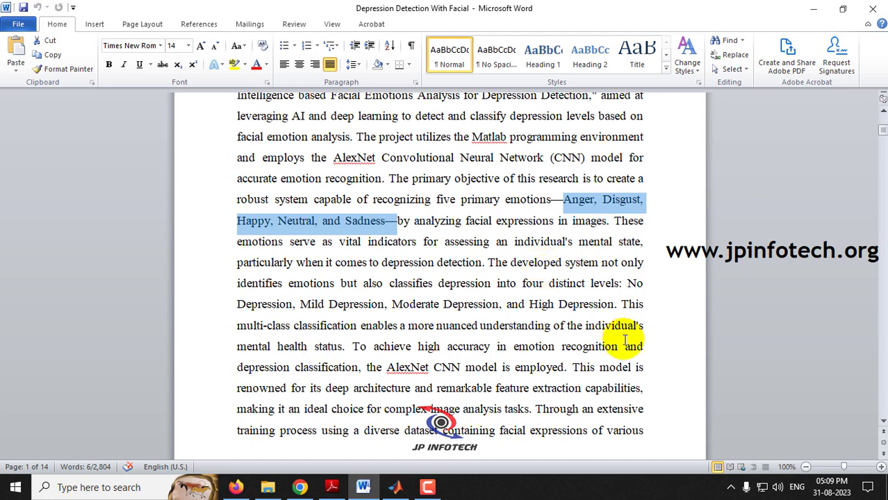
- Highlight the depression levels listed in the abstract: No Depression, Mild Depression, Moderate Depression and High Depression
{"action": "left_click_drag", "start_coordinate": [629, 283], "coordinate": [307, 317]}
{"action": "left_click_drag", "start_coordinate": [306, 286], "coordinate": [379, 303]}
{"action": "left_click_drag", "start_coordinate": [309, 304], "coordinate": [603, 306]}
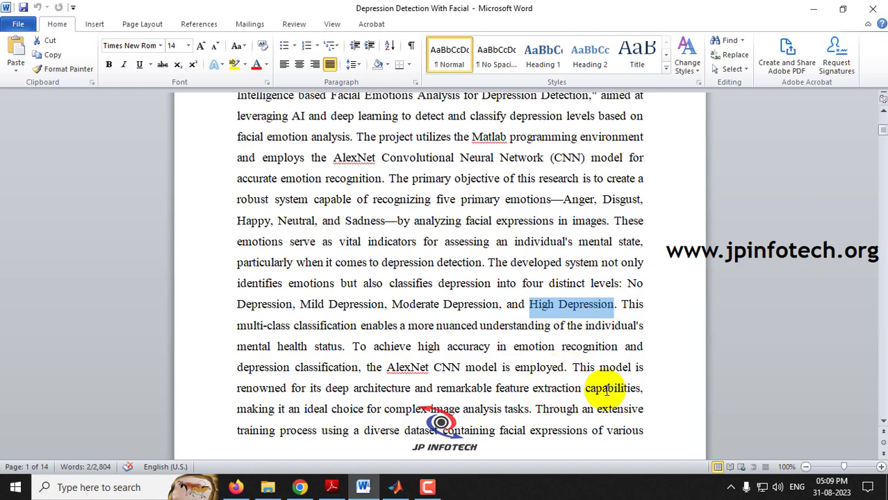
- Highlight "Viola-Jones algorithm" and "AlexNet CNN model" in the proposed system's bullet points on page 6
{"action": "scroll", "coordinate": [605, 390], "scroll_direction": "up", "scroll_amount": 3}
{"action": "scroll", "coordinate": [606, 391], "scroll_direction": "down", "scroll_amount": 5}
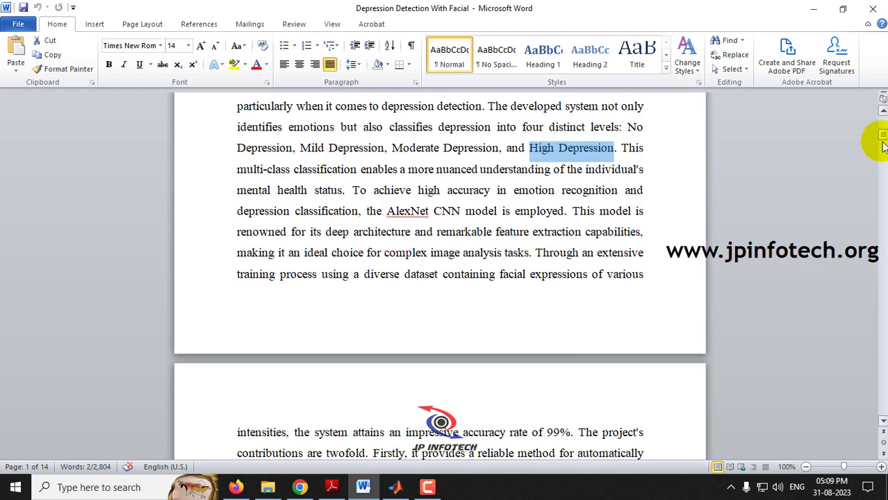
{"action": "left_click_drag", "start_coordinate": [883, 139], "coordinate": [884, 226]}
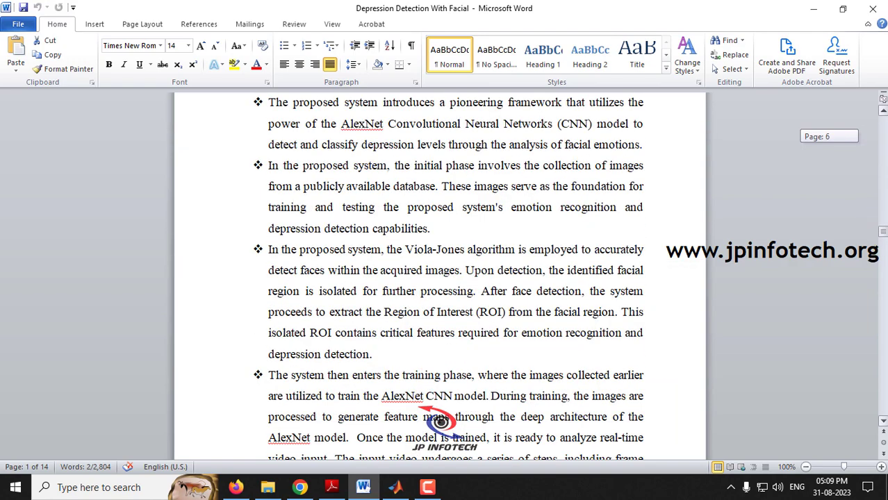
{"action": "left_click_drag", "start_coordinate": [405, 250], "coordinate": [488, 256]}
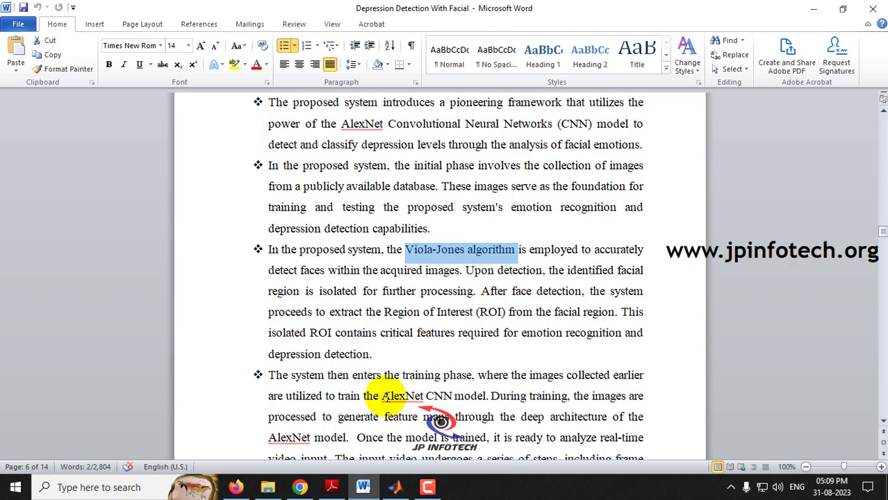
{"action": "left_click_drag", "start_coordinate": [383, 396], "coordinate": [465, 392]}
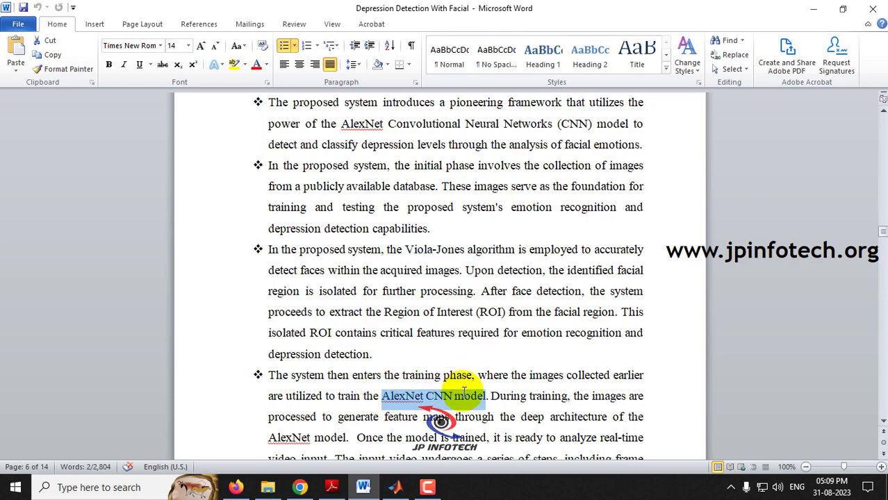
- Go back to the document's first page, skim the abstract, and highlight the ABSTRACT heading
{"action": "left_click_drag", "start_coordinate": [883, 231], "coordinate": [883, 122]}
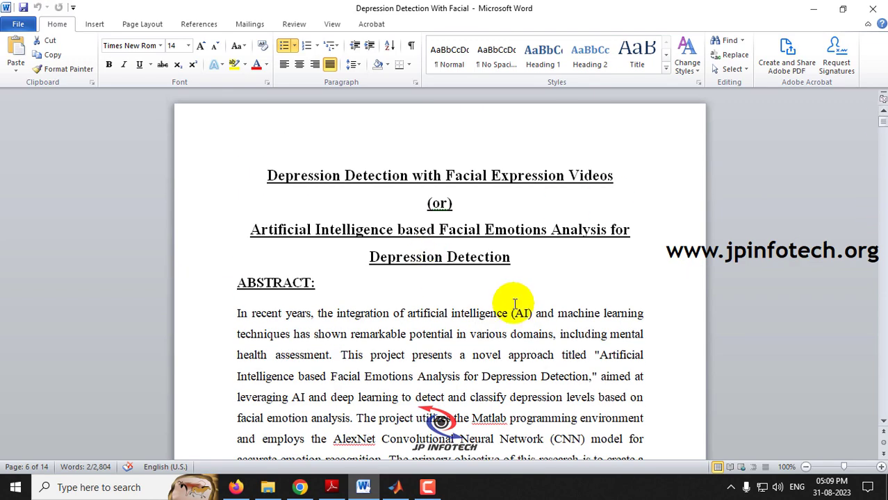
{"action": "scroll", "coordinate": [514, 304], "scroll_direction": "down", "scroll_amount": 3}
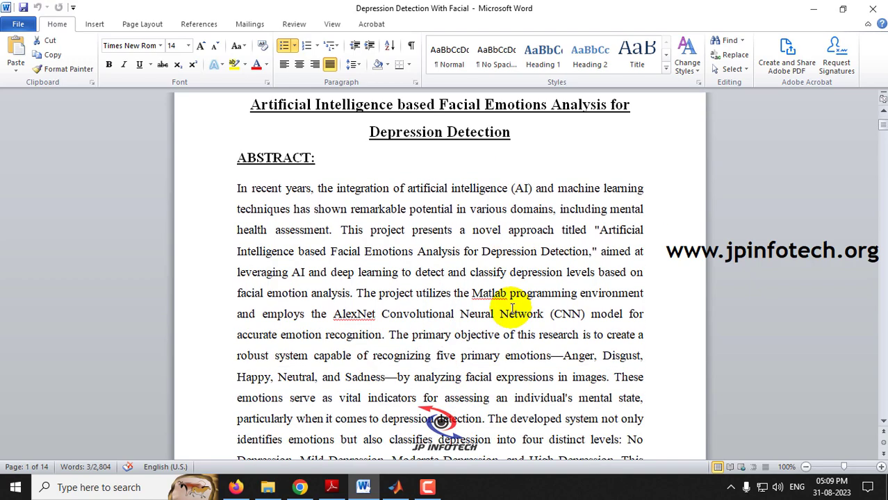
{"action": "scroll", "coordinate": [512, 308], "scroll_direction": "down", "scroll_amount": 7}
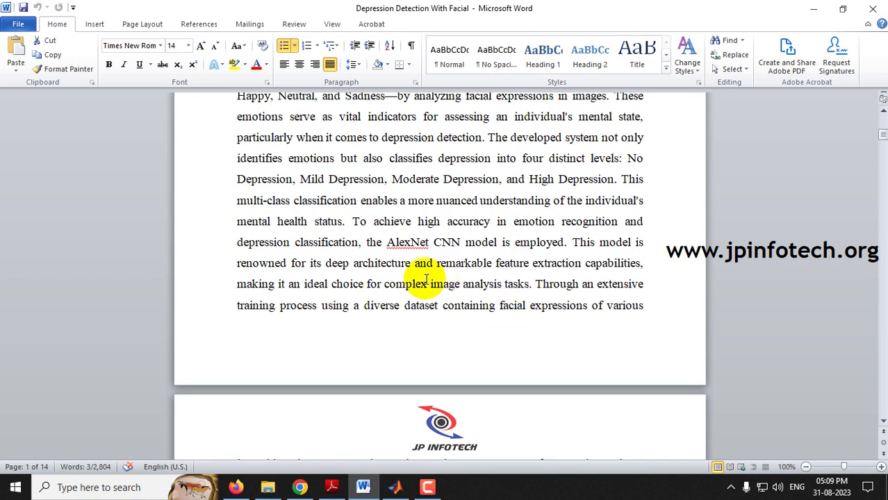
{"action": "scroll", "coordinate": [403, 264], "scroll_direction": "up", "scroll_amount": 5}
{"action": "scroll", "coordinate": [312, 229], "scroll_direction": "up", "scroll_amount": 2}
{"action": "left_click", "coordinate": [227, 161]}
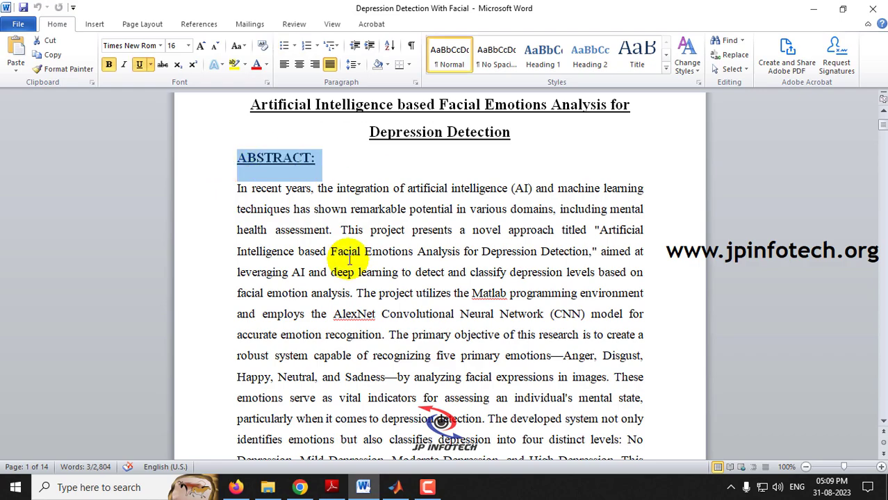
- Highlight the EXISTING SYSTEM heading and read through that section's bullet points on the following page
{"action": "scroll", "coordinate": [350, 273], "scroll_direction": "down", "scroll_amount": 10}
{"action": "scroll", "coordinate": [349, 273], "scroll_direction": "down", "scroll_amount": 8}
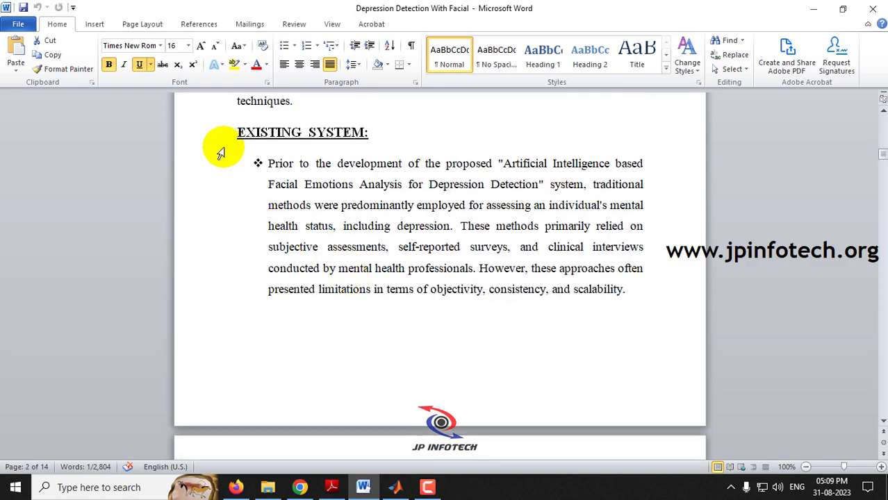
{"action": "left_click", "coordinate": [222, 136]}
{"action": "scroll", "coordinate": [426, 258], "scroll_direction": "down", "scroll_amount": 10}
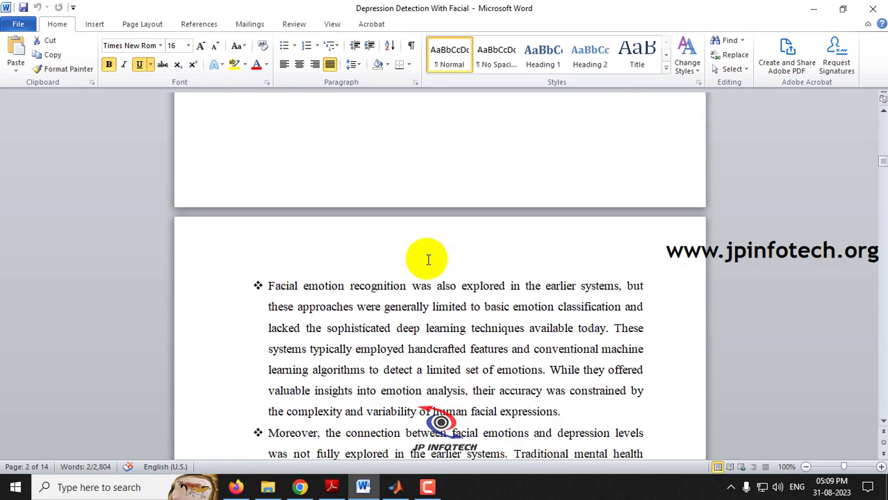
{"action": "scroll", "coordinate": [428, 260], "scroll_direction": "down", "scroll_amount": 3}
{"action": "scroll", "coordinate": [428, 259], "scroll_direction": "down", "scroll_amount": 3}
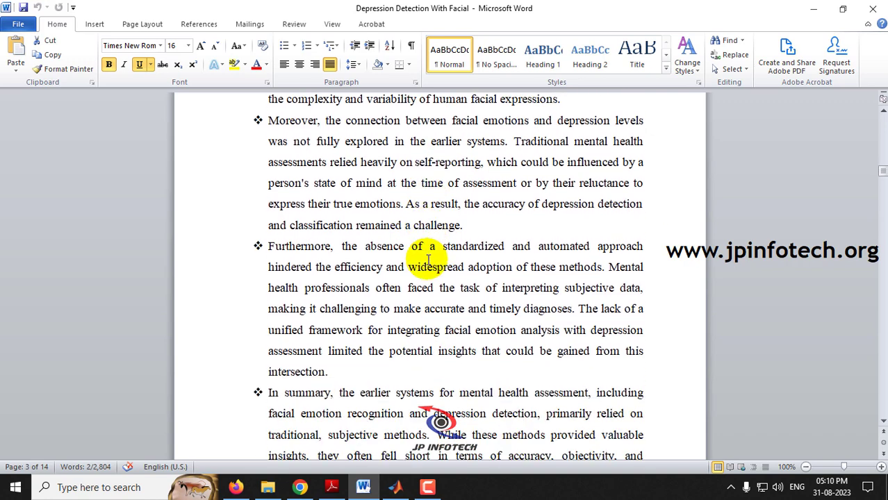
{"action": "scroll", "coordinate": [428, 260], "scroll_direction": "down", "scroll_amount": 4}
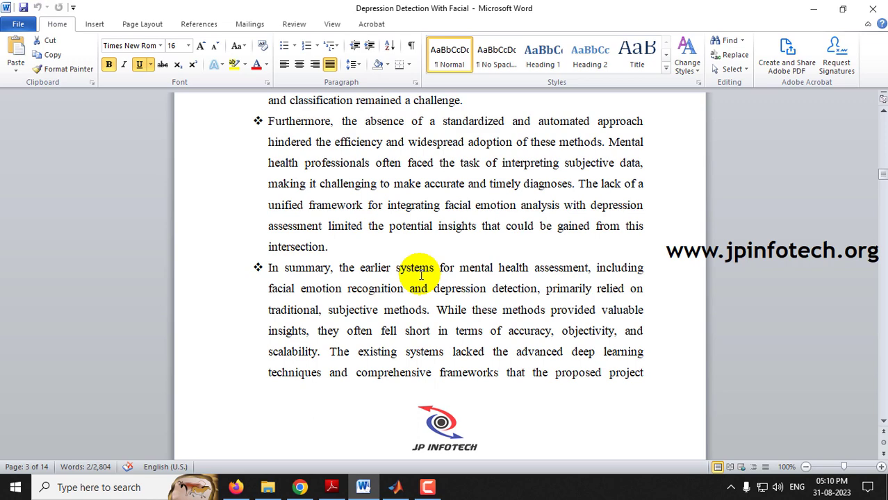
- Finish reading the existing system section and highlight the DISADVANTAGES OF EXISTING SYSTEM heading
{"action": "scroll", "coordinate": [420, 275], "scroll_direction": "down", "scroll_amount": 7}
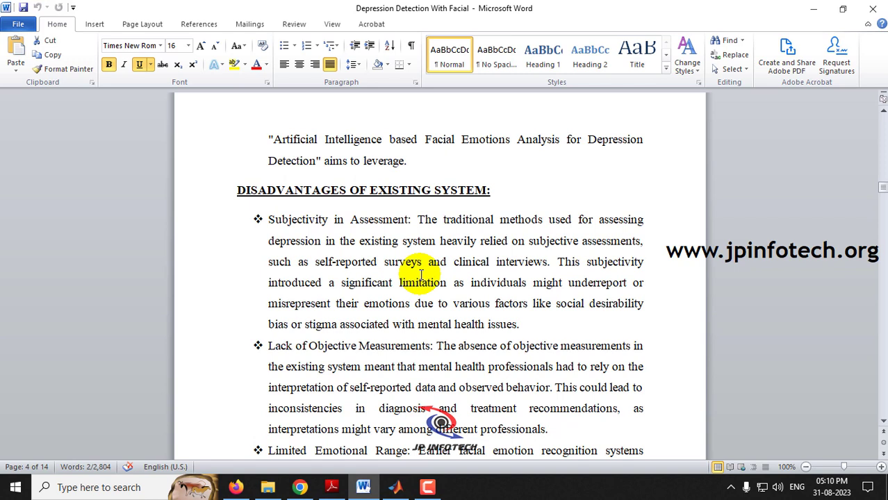
{"action": "scroll", "coordinate": [383, 268], "scroll_direction": "down", "scroll_amount": 3}
{"action": "scroll", "coordinate": [313, 215], "scroll_direction": "up", "scroll_amount": 2}
{"action": "left_click_drag", "start_coordinate": [237, 158], "coordinate": [464, 162]}
- Highlight the PROPOSED SYSTEM heading and skim the bullet points of that section
{"action": "scroll", "coordinate": [465, 236], "scroll_direction": "down", "scroll_amount": 15}
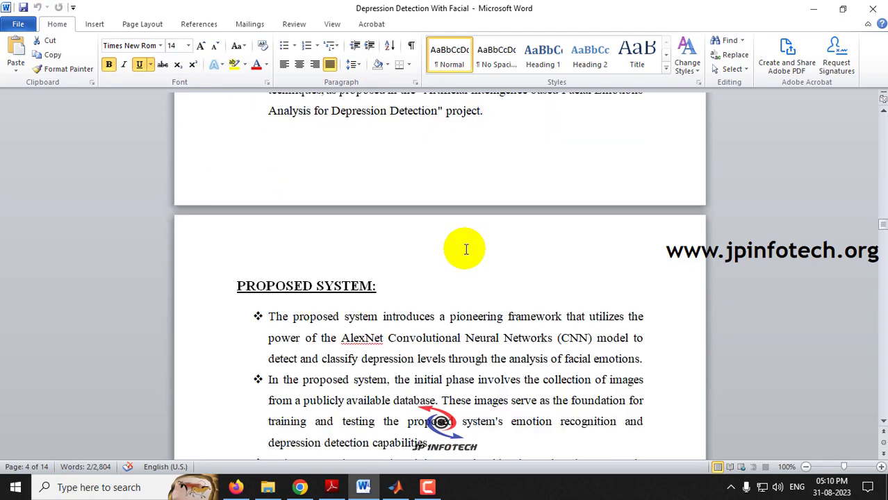
{"action": "left_click", "coordinate": [198, 134]}
{"action": "scroll", "coordinate": [363, 205], "scroll_direction": "down", "scroll_amount": 7}
{"action": "scroll", "coordinate": [373, 211], "scroll_direction": "up", "scroll_amount": 4}
{"action": "scroll", "coordinate": [371, 211], "scroll_direction": "up", "scroll_amount": 3}
{"action": "scroll", "coordinate": [417, 239], "scroll_direction": "down", "scroll_amount": 3}
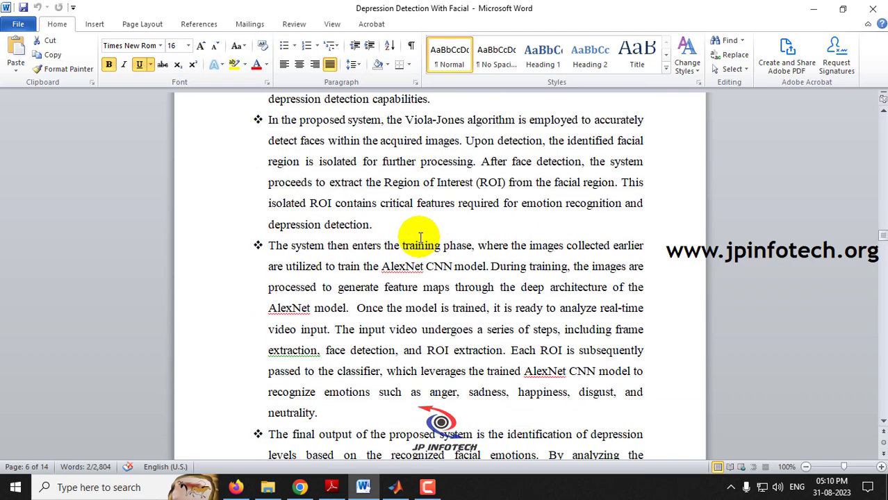
- Highlight the ADVANTAGES OF PROPOSED SYSTEM heading and skim its bullet points
{"action": "scroll", "coordinate": [444, 257], "scroll_direction": "down", "scroll_amount": 10}
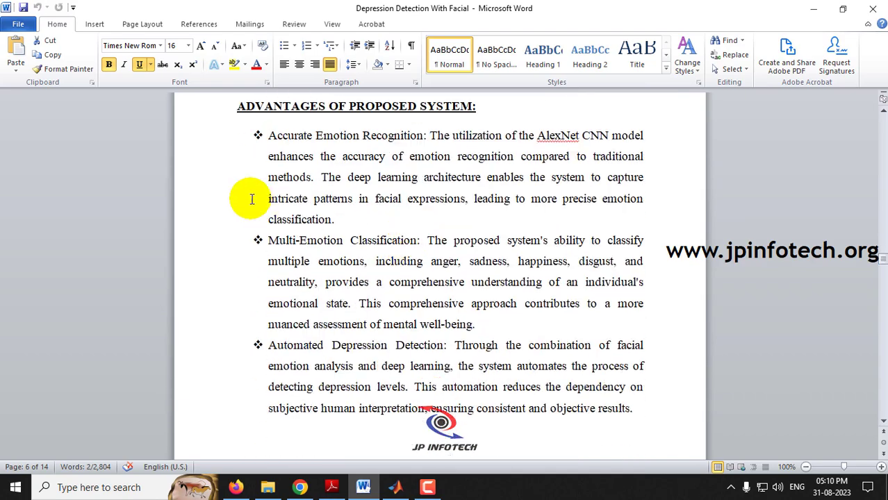
{"action": "left_click", "coordinate": [226, 133]}
{"action": "scroll", "coordinate": [506, 320], "scroll_direction": "down", "scroll_amount": 15}
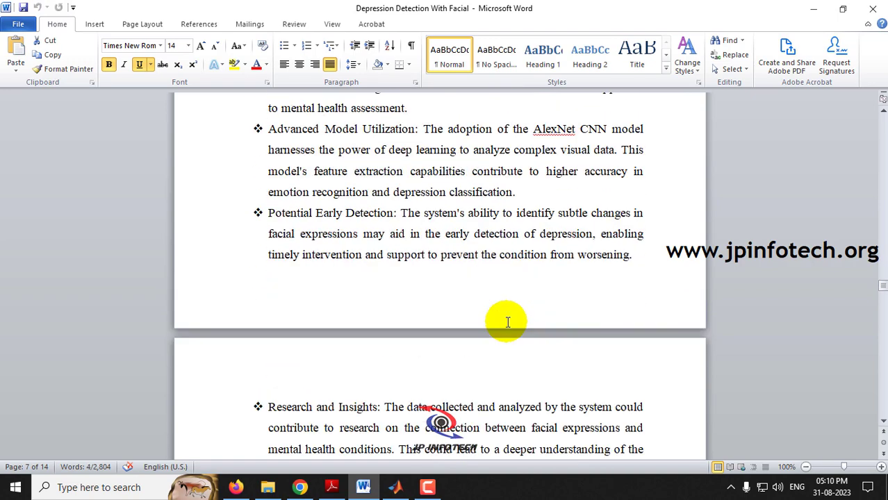
- Highlight the SYSTEM ARCHITECTURE heading and examine the training and testing flow diagrams beneath it
{"action": "scroll", "coordinate": [506, 321], "scroll_direction": "down", "scroll_amount": 5}
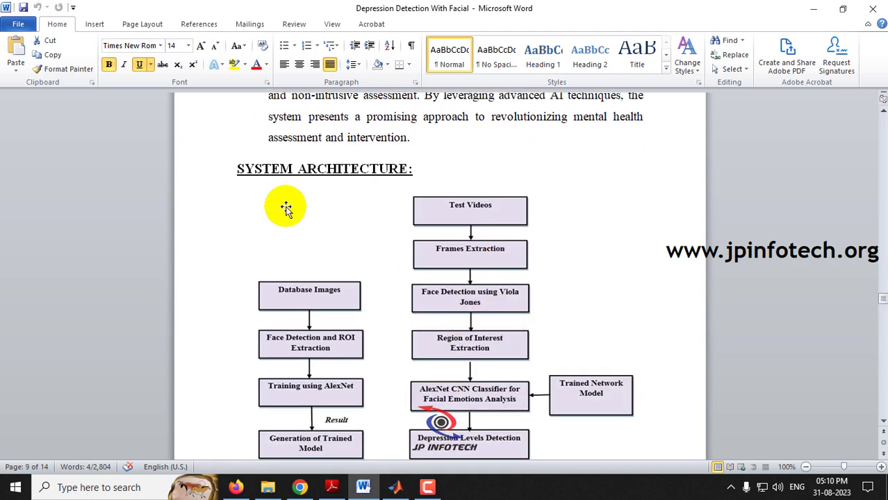
{"action": "left_click", "coordinate": [223, 188]}
{"action": "scroll", "coordinate": [353, 224], "scroll_direction": "down", "scroll_amount": 4}
{"action": "scroll", "coordinate": [395, 268], "scroll_direction": "up", "scroll_amount": 2}
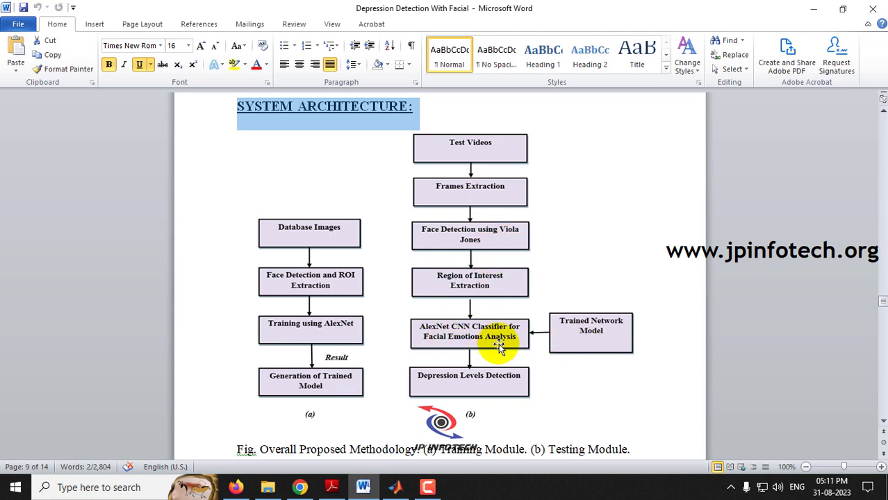
- Highlight the MODULES heading, review the module list and skim the module descriptions
{"action": "scroll", "coordinate": [498, 343], "scroll_direction": "down", "scroll_amount": 10}
{"action": "left_click_drag", "start_coordinate": [237, 163], "coordinate": [304, 170]}
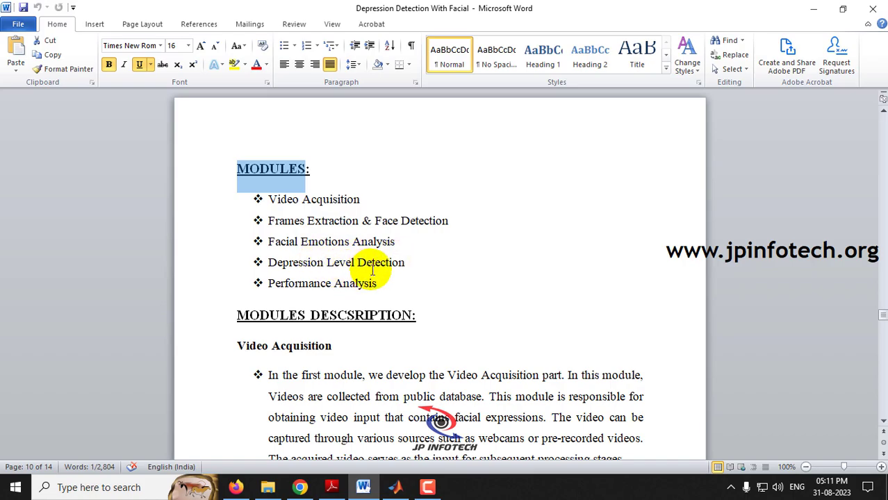
{"action": "scroll", "coordinate": [417, 282], "scroll_direction": "down", "scroll_amount": 10}
{"action": "scroll", "coordinate": [472, 282], "scroll_direction": "down", "scroll_amount": 15}
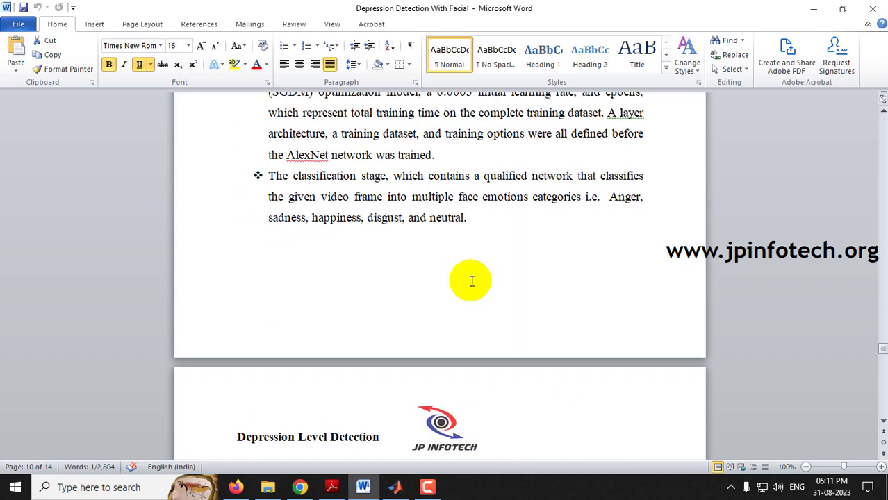
- Highlight MATLAB and MATLABR2021A under the software requirements, and the citation under the REFERENCE heading
{"action": "scroll", "coordinate": [471, 281], "scroll_direction": "down", "scroll_amount": 15}
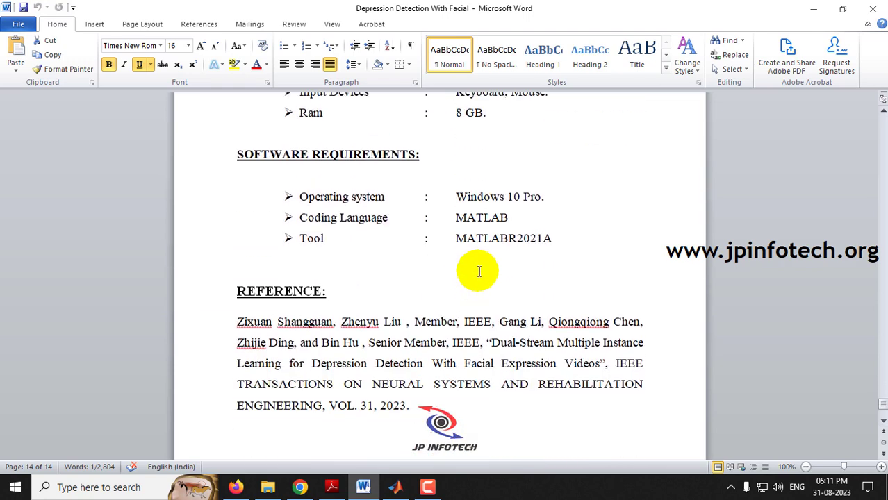
{"action": "left_click_drag", "start_coordinate": [456, 217], "coordinate": [507, 218]}
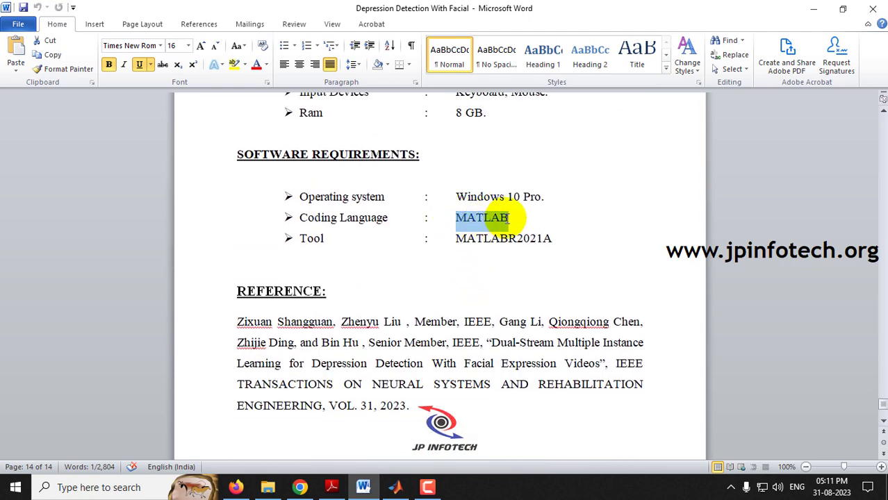
{"action": "left_click_drag", "start_coordinate": [456, 240], "coordinate": [512, 240]}
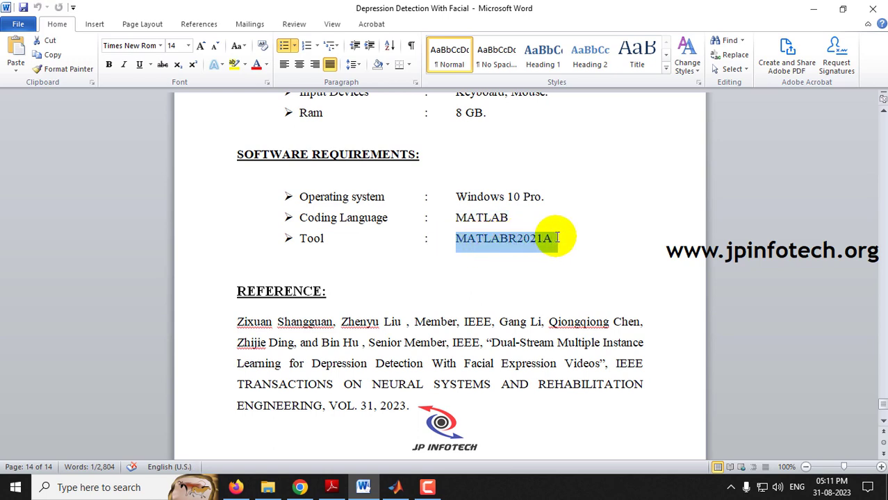
{"action": "left_click", "coordinate": [340, 322]}
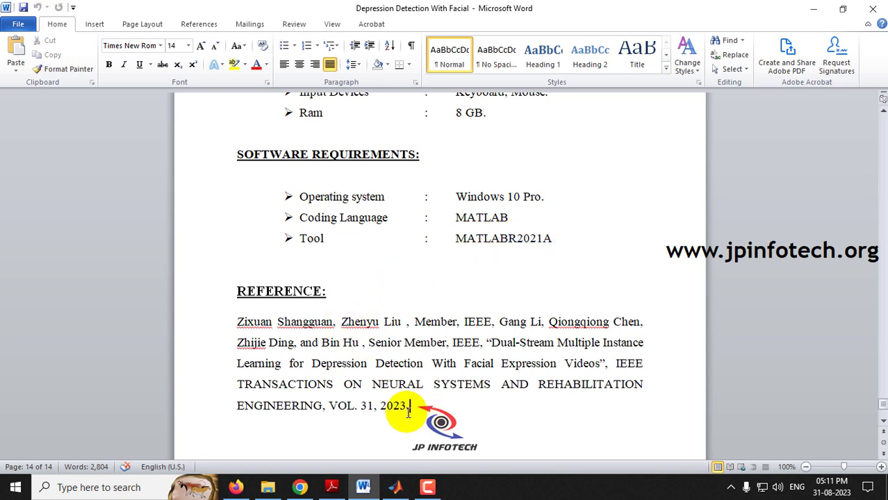
{"action": "left_click_drag", "start_coordinate": [409, 407], "coordinate": [233, 314]}
- Return to the title on the document's first page and minimize the Word window
{"action": "left_click_drag", "start_coordinate": [884, 410], "coordinate": [877, 112]}
{"action": "left_click", "coordinate": [618, 193]}
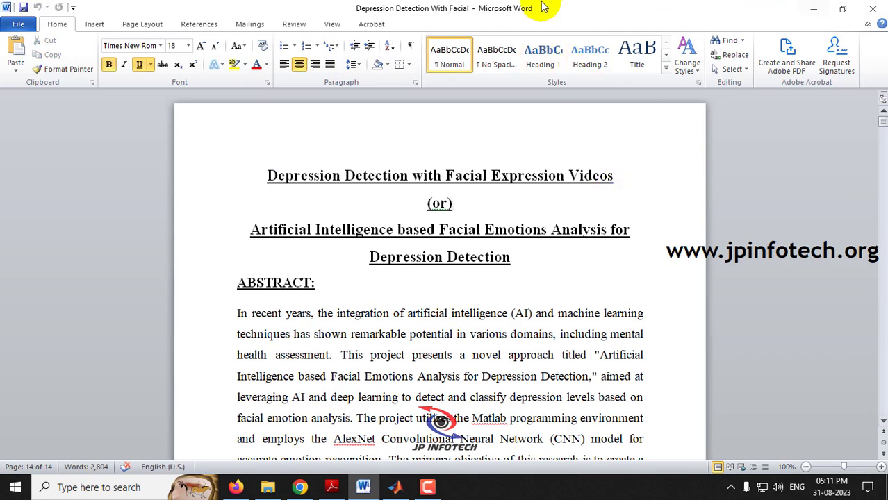
{"action": "left_click", "coordinate": [813, 8]}
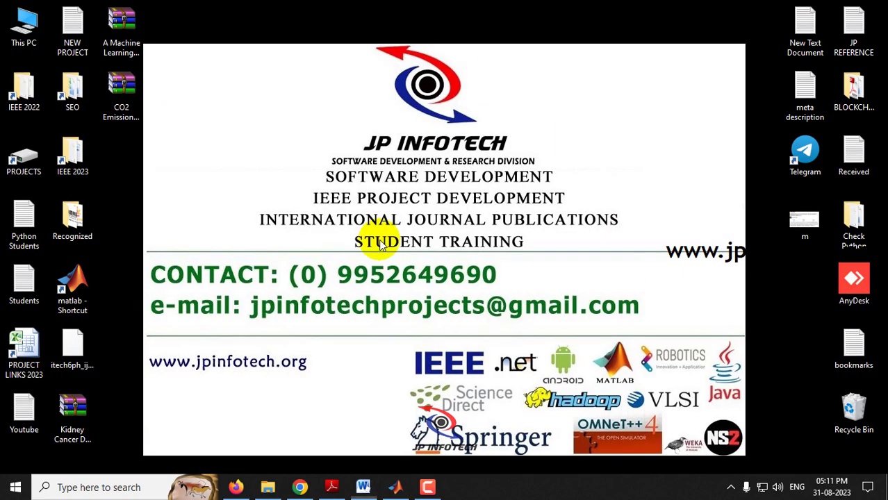
- Bring up MATLAB R2021a, switch to File Explorer and open the FULL CODING folder
{"action": "left_click", "coordinate": [393, 487]}
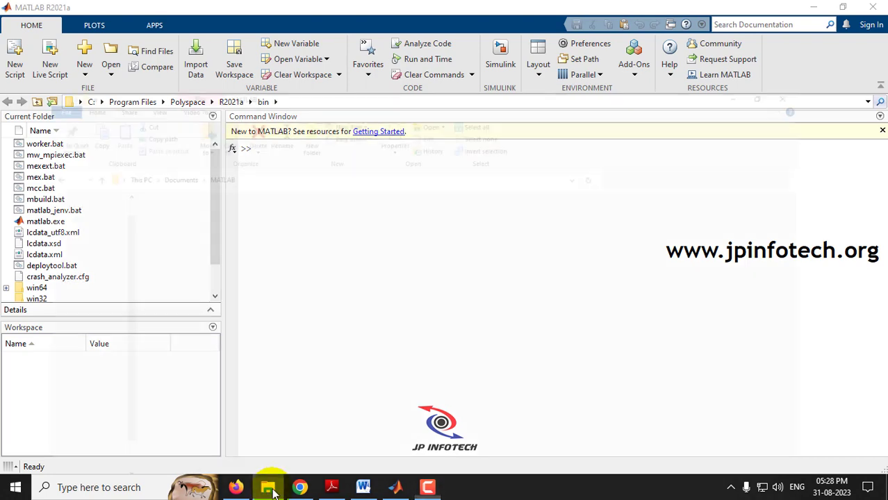
{"action": "left_click", "coordinate": [268, 487]}
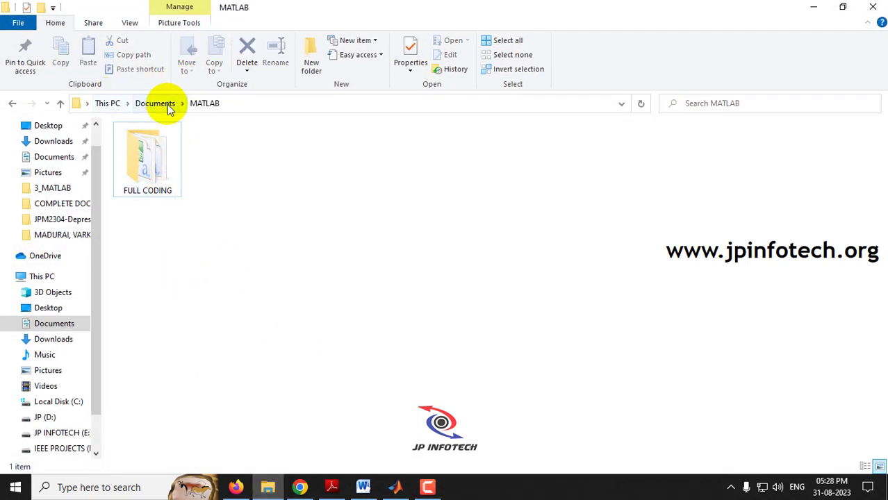
{"action": "double_click", "coordinate": [162, 159]}
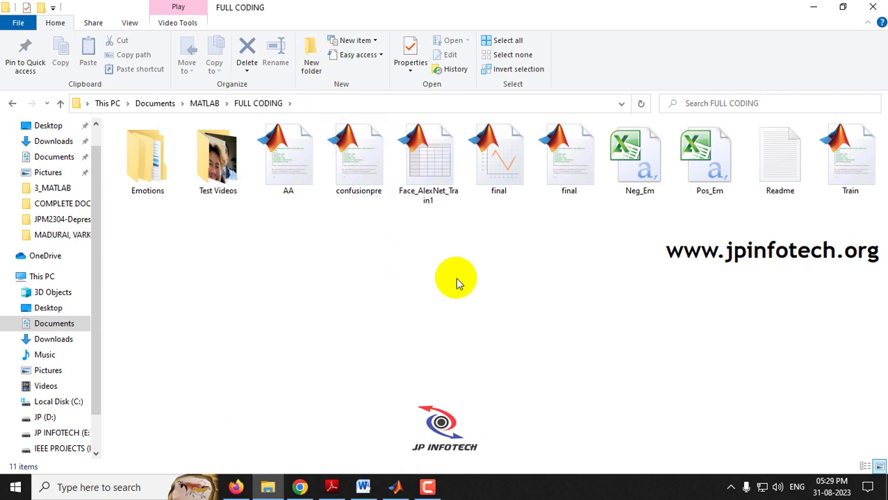
- Open Neg_Em.csv in Excel despite the format warning, enable saving to leave Protected View, and close the workbook
{"action": "left_click", "coordinate": [648, 189]}
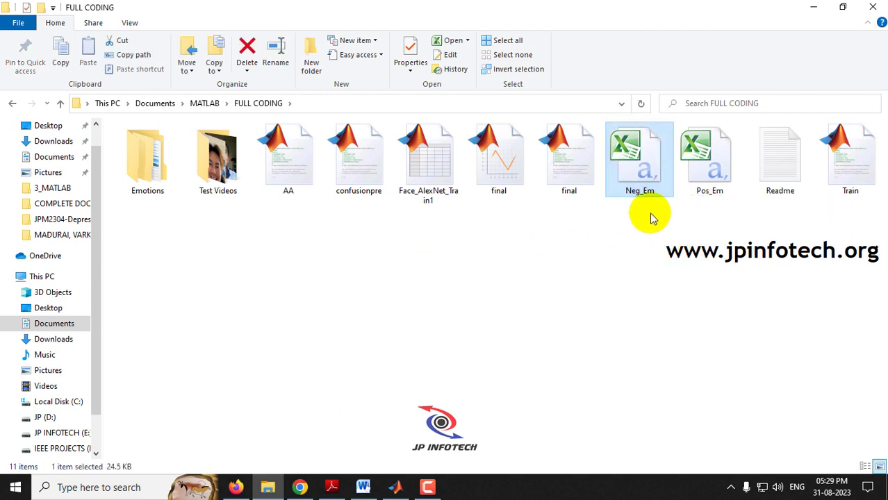
{"action": "left_click", "coordinate": [709, 208]}
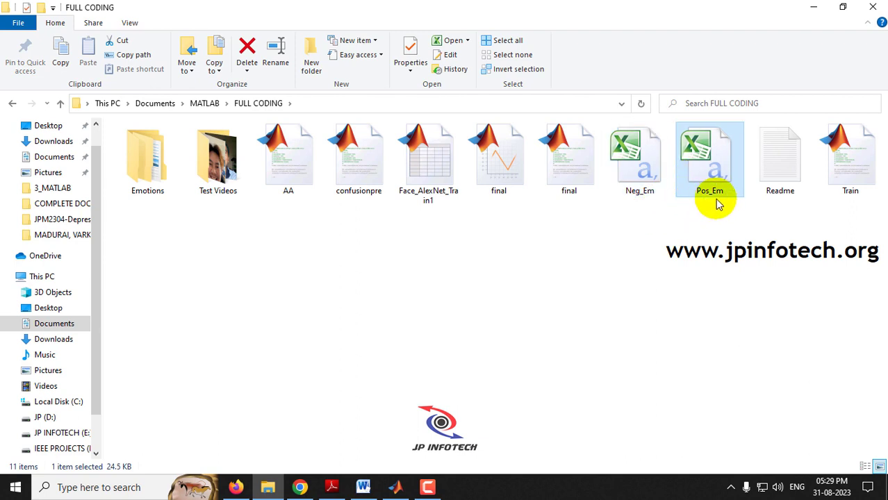
{"action": "double_click", "coordinate": [639, 173]}
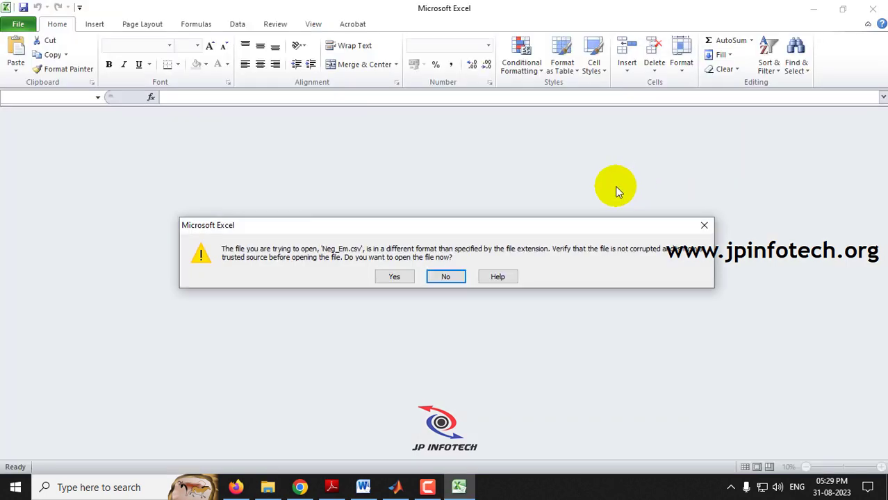
{"action": "left_click", "coordinate": [403, 278]}
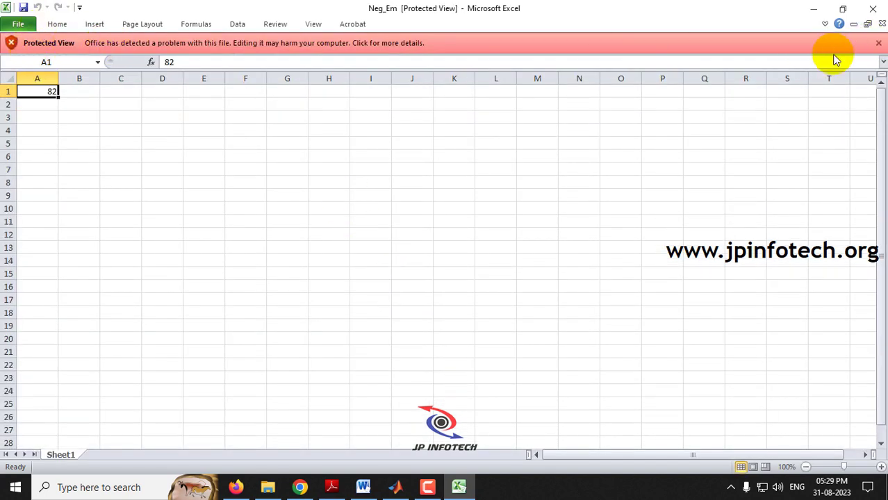
{"action": "left_click", "coordinate": [879, 43]}
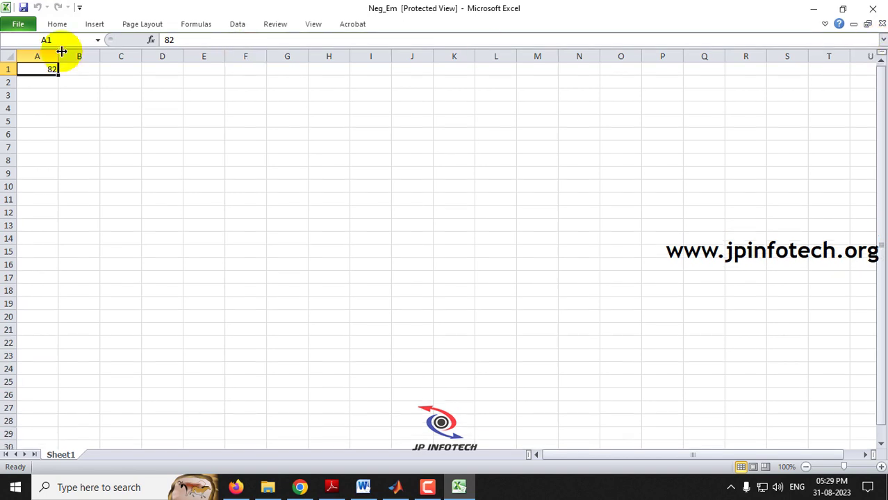
{"action": "left_click", "coordinate": [23, 9]}
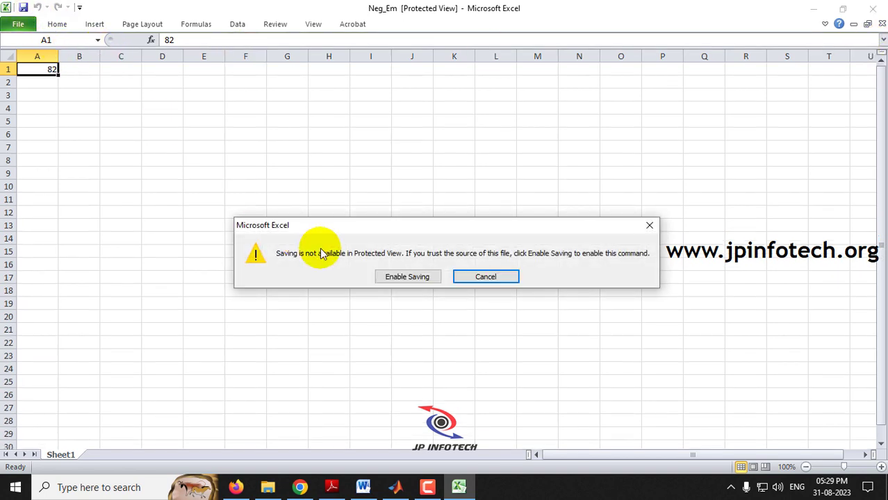
{"action": "left_click", "coordinate": [425, 280]}
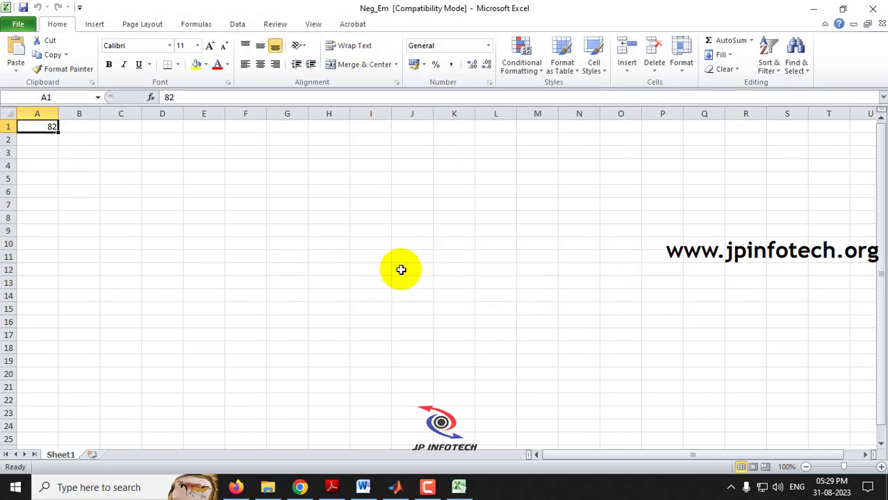
{"action": "left_click", "coordinate": [874, 10]}
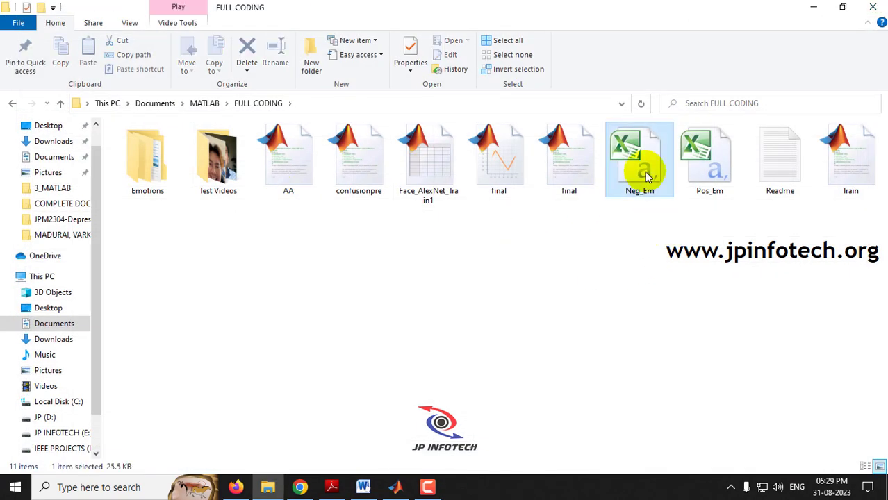
- Open Pos_Em.csv in Excel, enable saving to leave Protected View, close it and point out both CSV files
{"action": "double_click", "coordinate": [716, 178]}
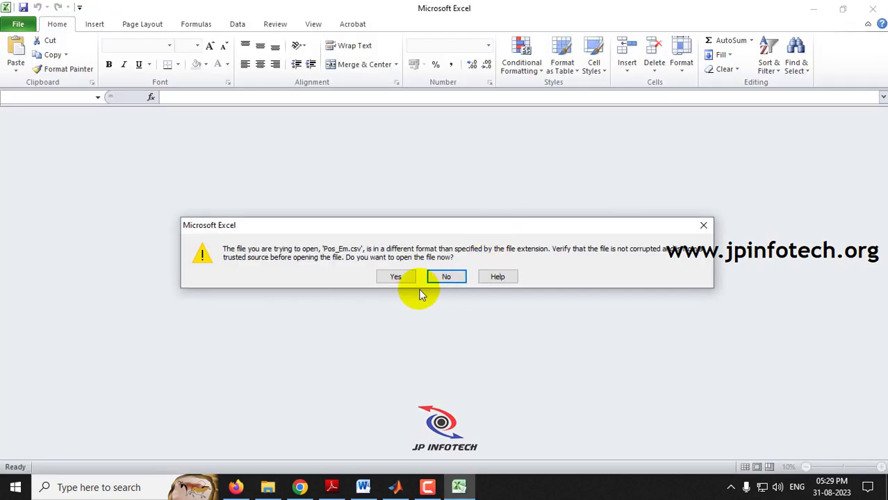
{"action": "left_click", "coordinate": [405, 281]}
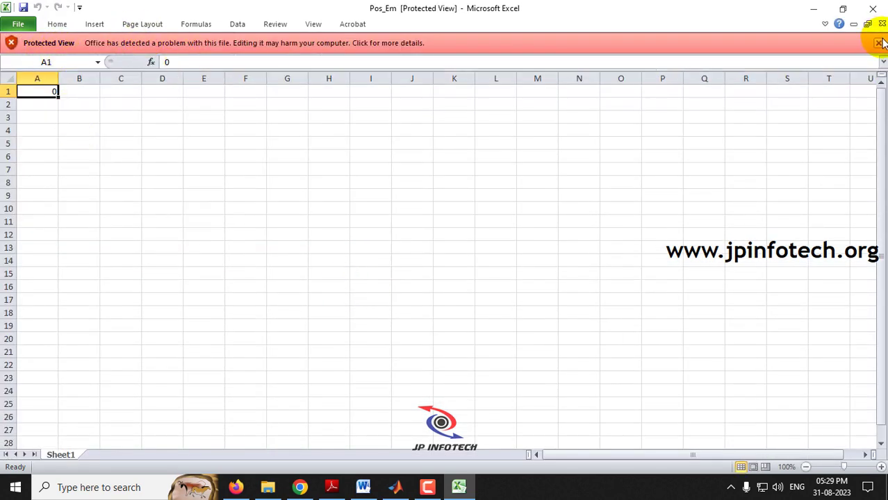
{"action": "left_click", "coordinate": [879, 43]}
{"action": "left_click", "coordinate": [24, 7]}
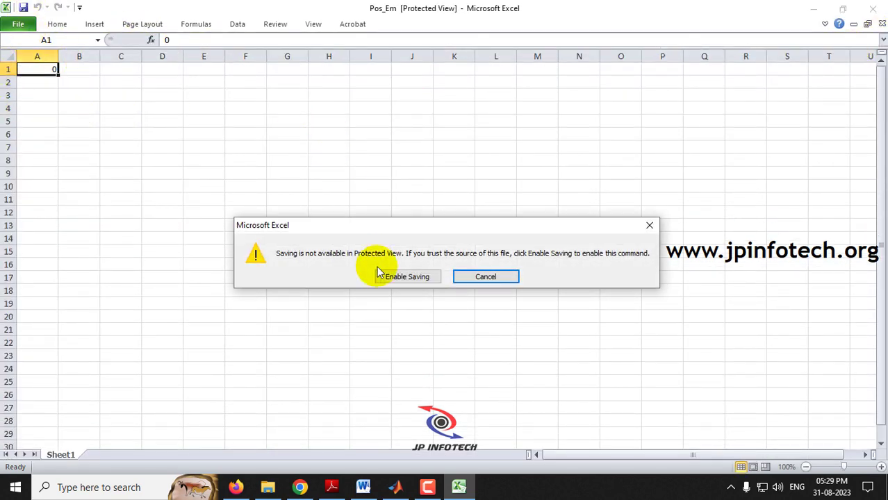
{"action": "left_click", "coordinate": [413, 277]}
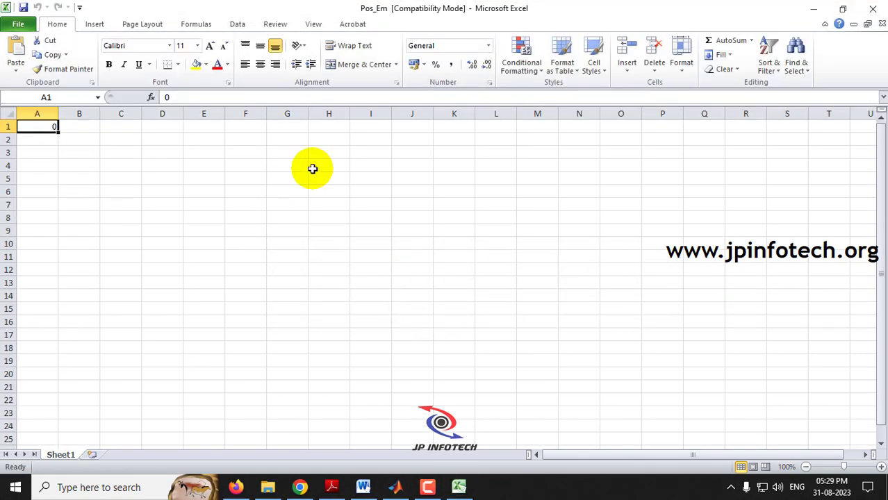
{"action": "left_click", "coordinate": [877, 15]}
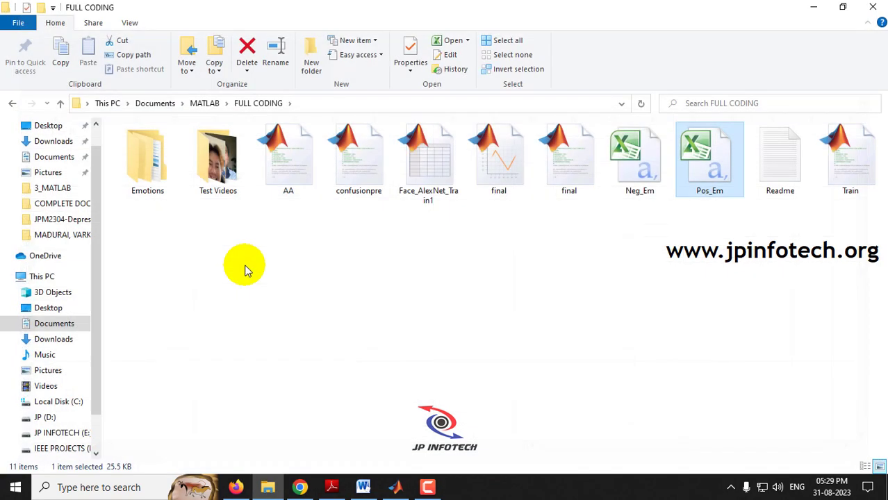
{"action": "left_click", "coordinate": [635, 174]}
{"action": "left_click", "coordinate": [697, 181]}
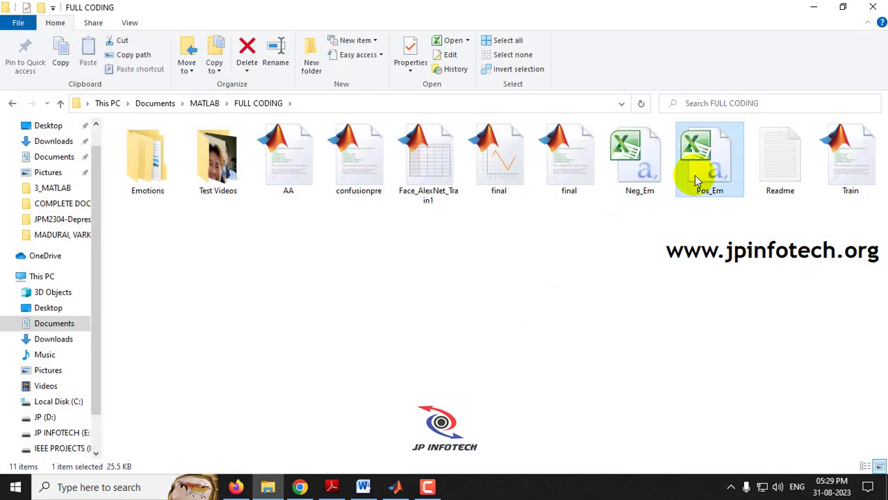
- Copy the FULL CODING folder's full path from File Explorer and switch to MATLAB
{"action": "left_click", "coordinate": [316, 104]}
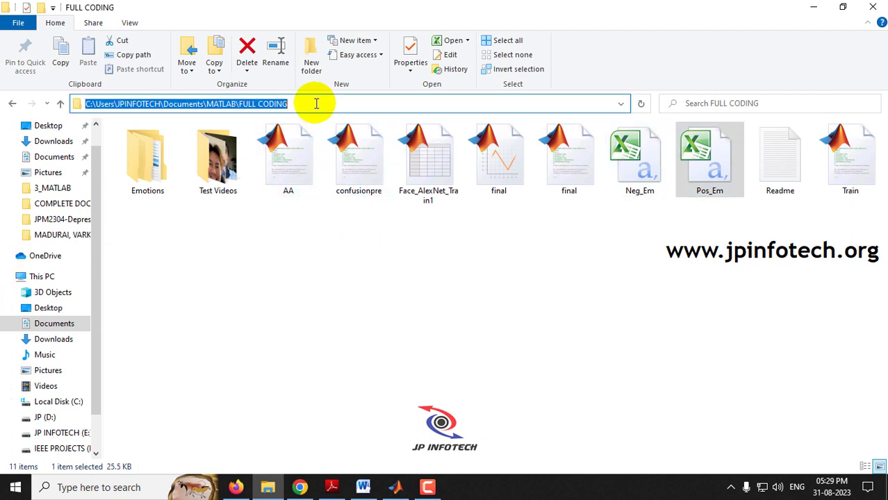
{"action": "right_click", "coordinate": [271, 105]}
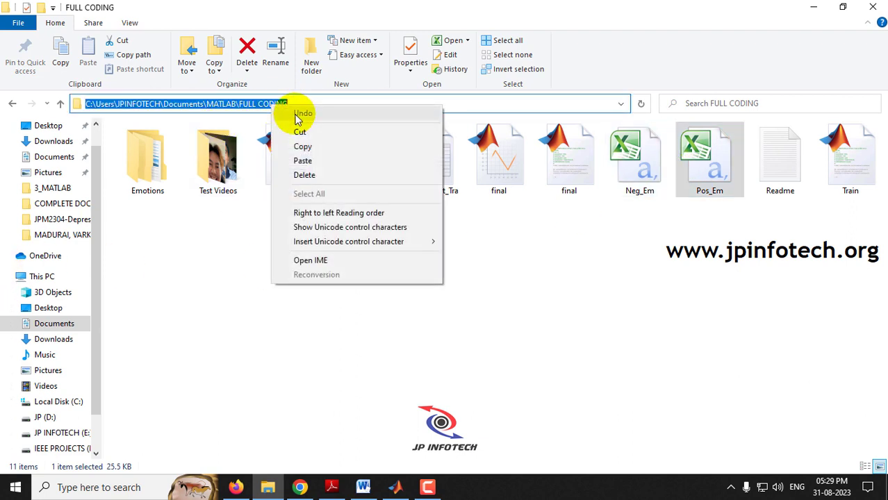
{"action": "left_click", "coordinate": [303, 149]}
{"action": "left_click", "coordinate": [394, 487]}
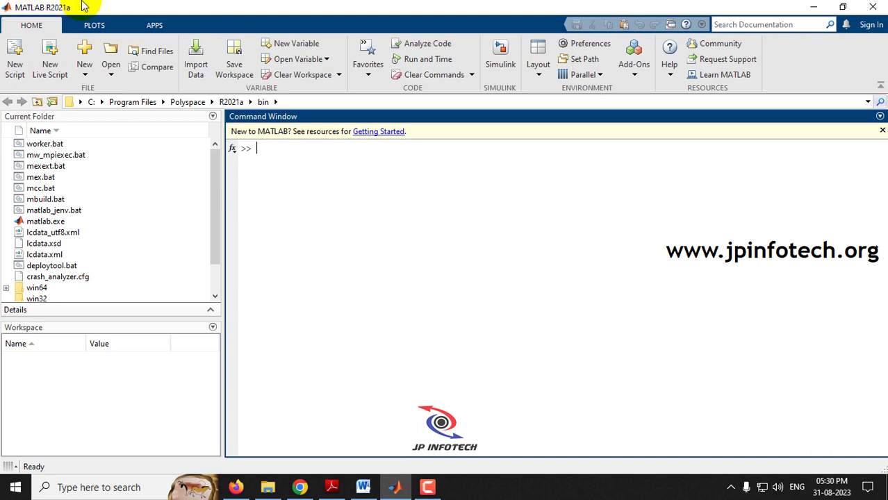
- Set MATLAB's current folder to C:\Users\JPINFOTECH\Documents\MATLAB\FULL CODING using the copied path
{"action": "left_click", "coordinate": [300, 105]}
{"action": "key", "text": "ctrl+v"}
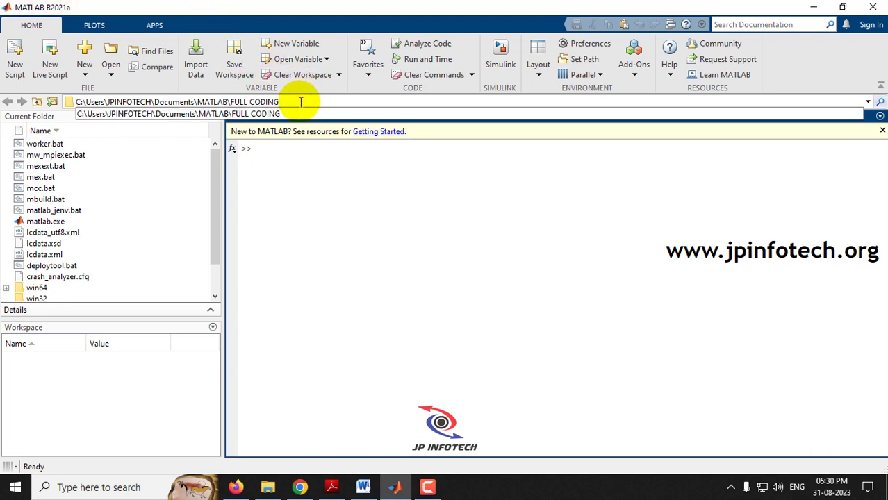
{"action": "key", "text": "Return"}
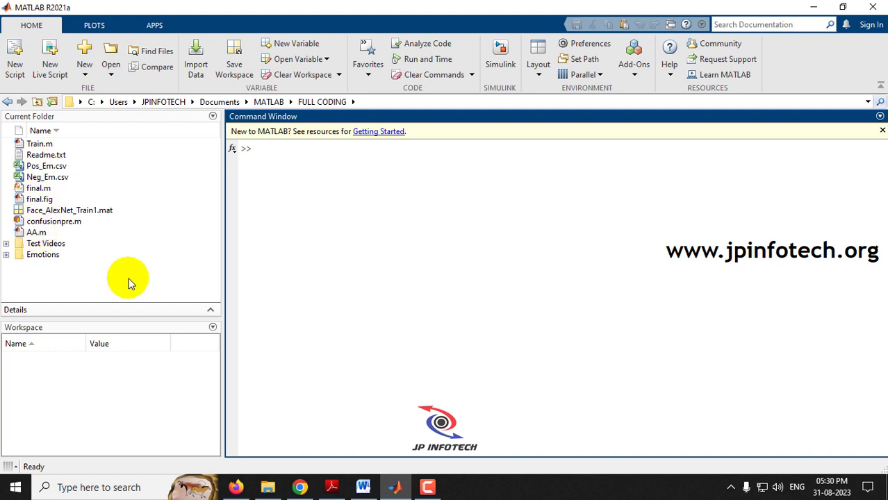
- Switch to File Explorer, open the Emotions folder in FULL CODING and point out its Anger, Disgust, Happy, Neutral and Sadness subfolders
{"action": "left_click", "coordinate": [276, 490]}
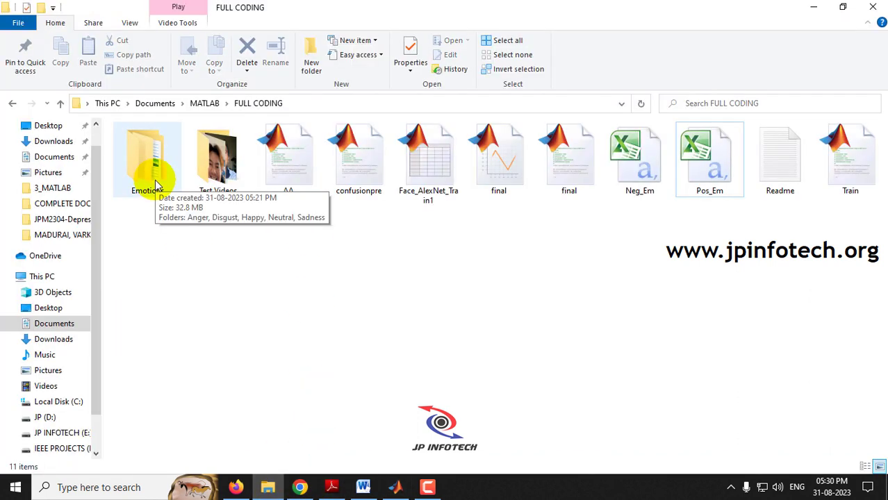
{"action": "left_click", "coordinate": [154, 182]}
{"action": "left_click", "coordinate": [210, 180]}
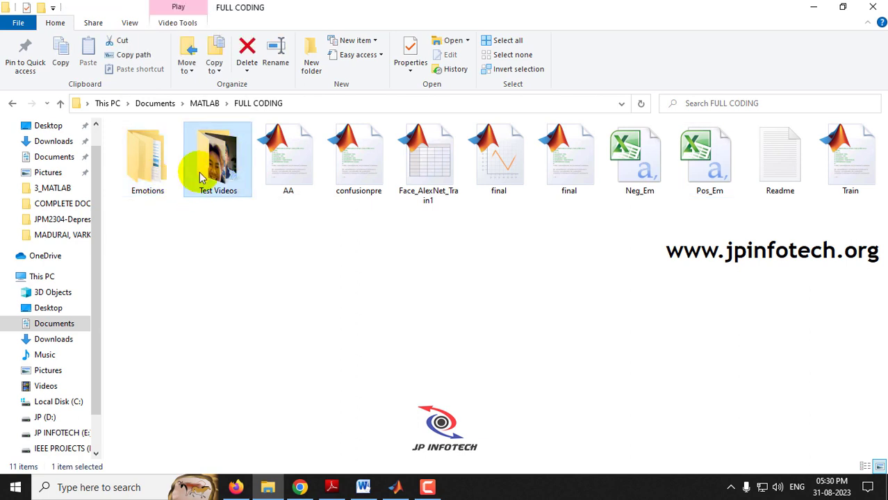
{"action": "double_click", "coordinate": [151, 170]}
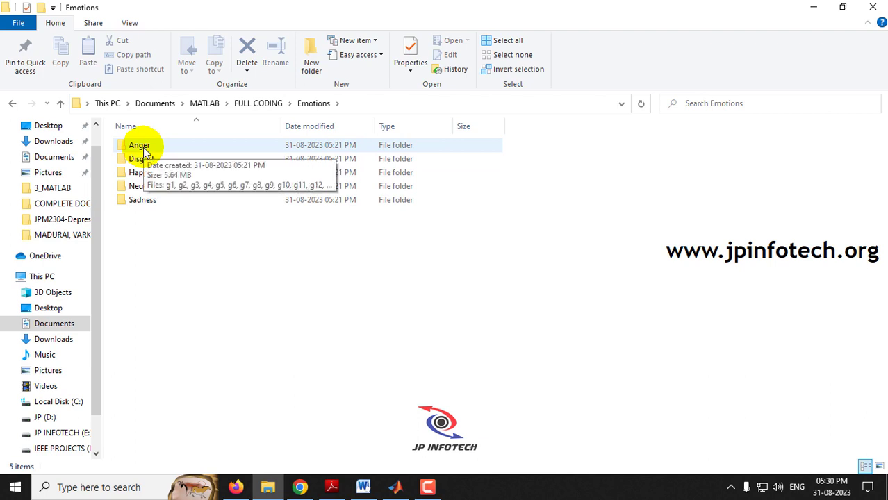
{"action": "left_click", "coordinate": [142, 146]}
{"action": "left_click", "coordinate": [146, 159]}
{"action": "left_click", "coordinate": [148, 174]}
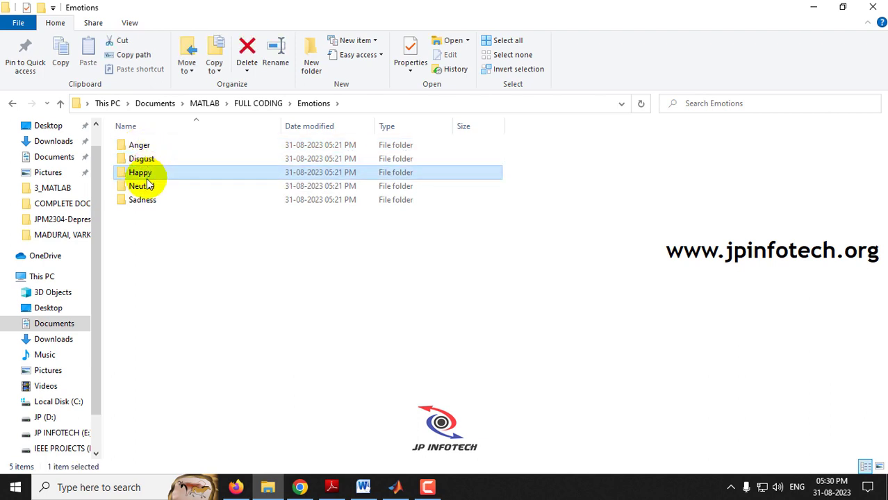
{"action": "left_click", "coordinate": [148, 186]}
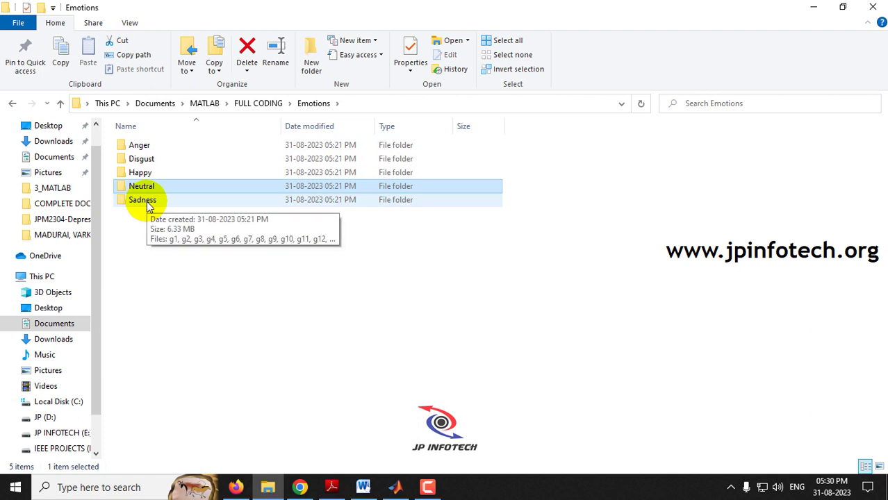
{"action": "left_click", "coordinate": [147, 202]}
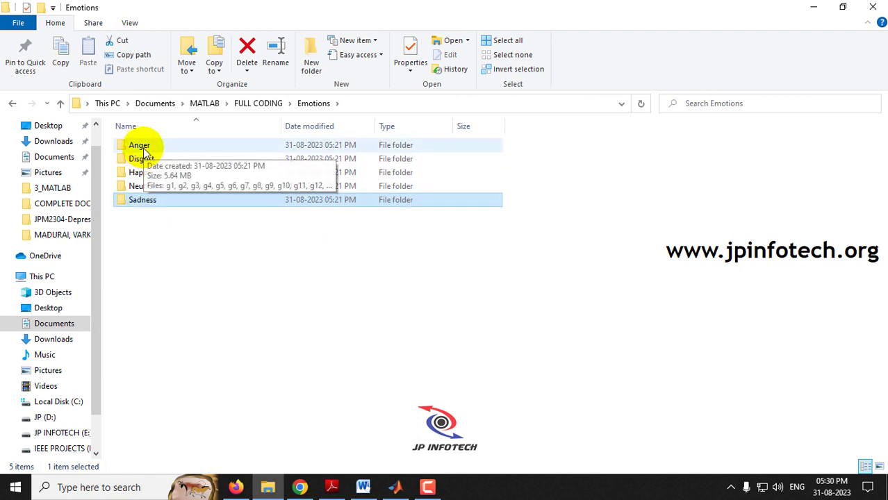
- View the face images in the Anger, Disgust, Happy, Neutral and Sadness folders one after another, returning to the Emotions folder
{"action": "double_click", "coordinate": [144, 152]}
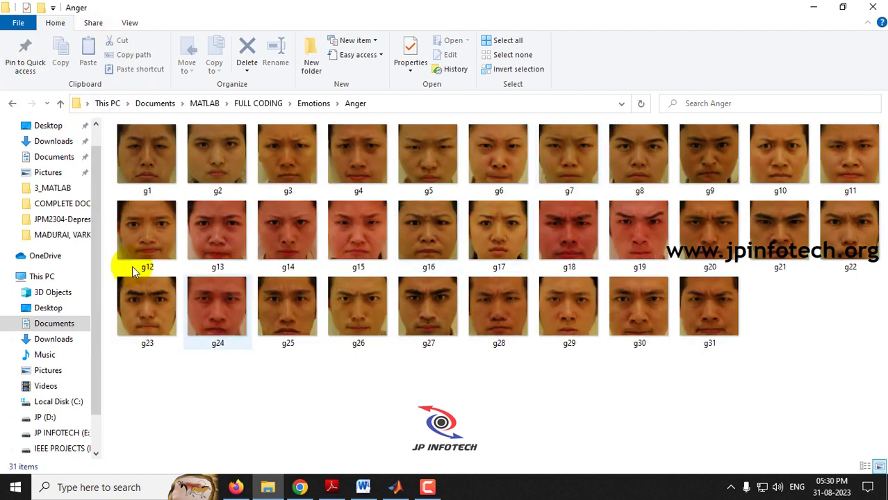
{"action": "left_click", "coordinate": [12, 107]}
{"action": "double_click", "coordinate": [148, 161]}
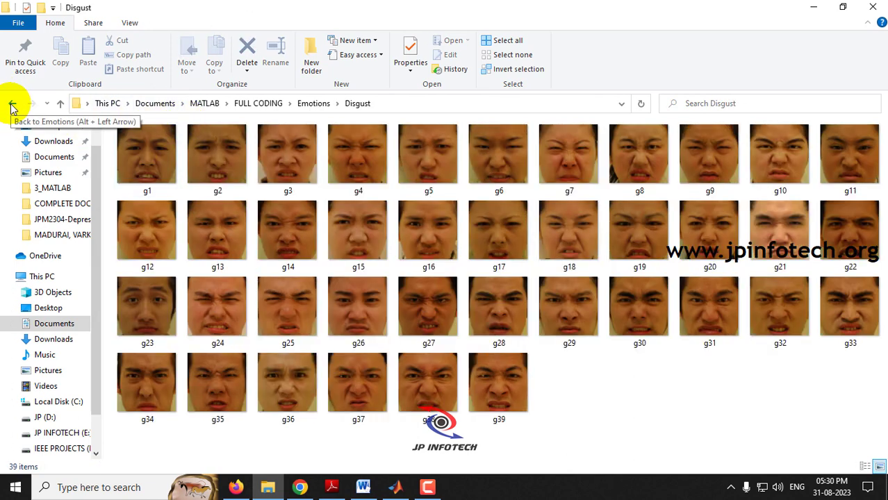
{"action": "left_click", "coordinate": [12, 106]}
{"action": "double_click", "coordinate": [138, 173]}
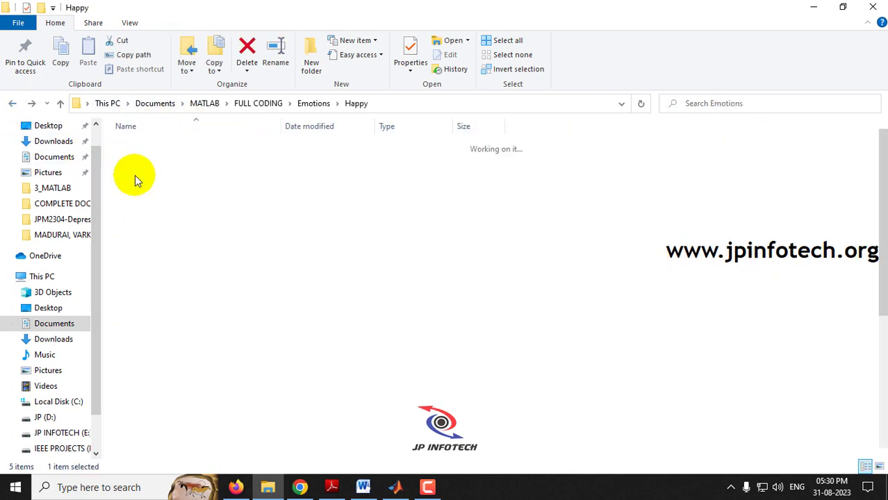
{"action": "left_click", "coordinate": [12, 107]}
{"action": "double_click", "coordinate": [139, 188]}
{"action": "left_click", "coordinate": [11, 103]}
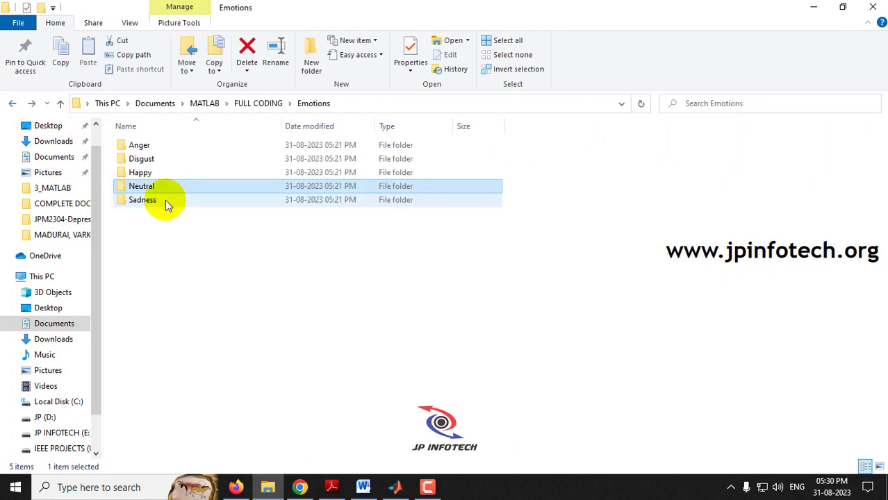
{"action": "double_click", "coordinate": [143, 200]}
{"action": "left_click", "coordinate": [11, 102]}
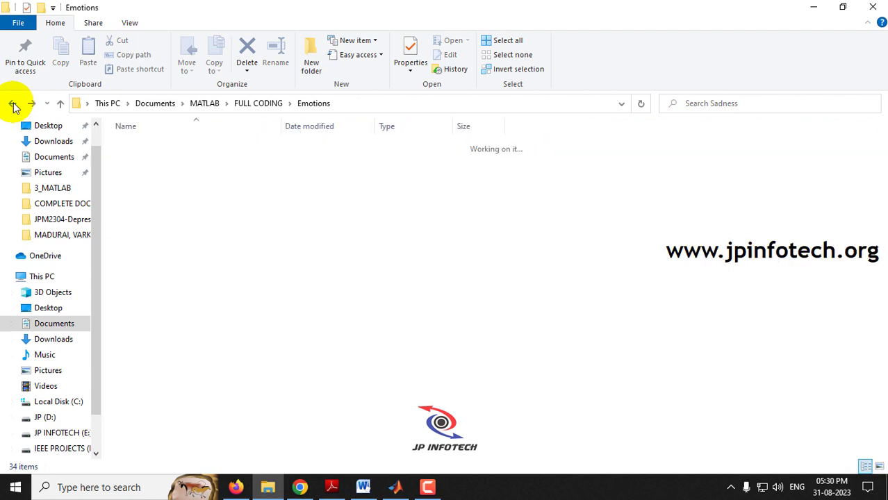
- Open the Test Videos folder in FULL CODING, play 1.mp4, 2.avi and 3.mp4 in VLC, closing each, and return to FULL CODING
{"action": "left_click", "coordinate": [255, 104]}
{"action": "double_click", "coordinate": [218, 158]}
{"action": "left_click", "coordinate": [334, 173]}
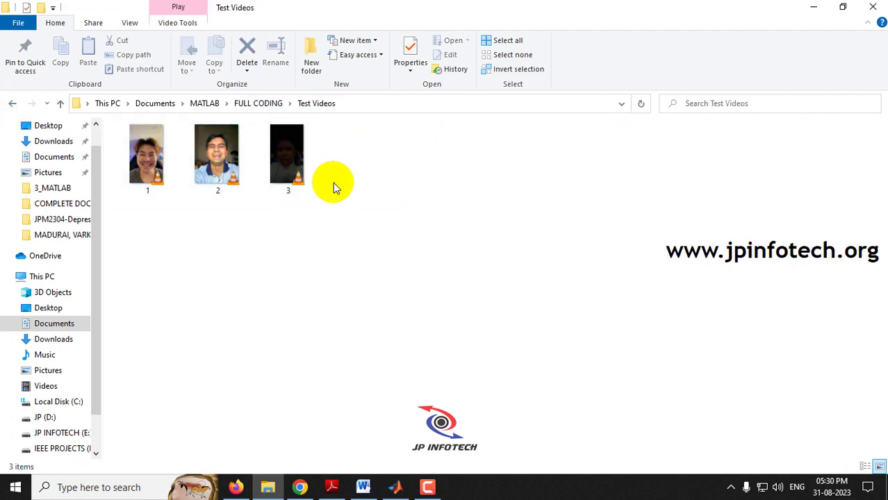
{"action": "double_click", "coordinate": [167, 170]}
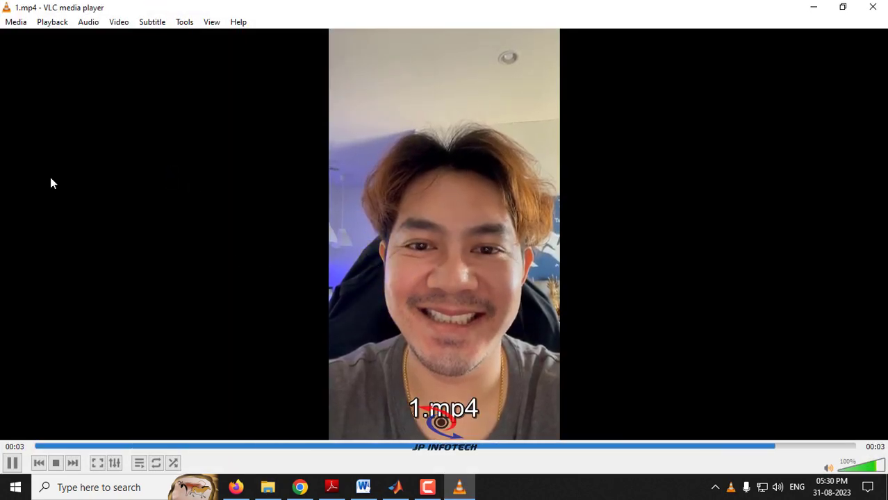
{"action": "left_click", "coordinate": [877, 10]}
{"action": "double_click", "coordinate": [242, 171]}
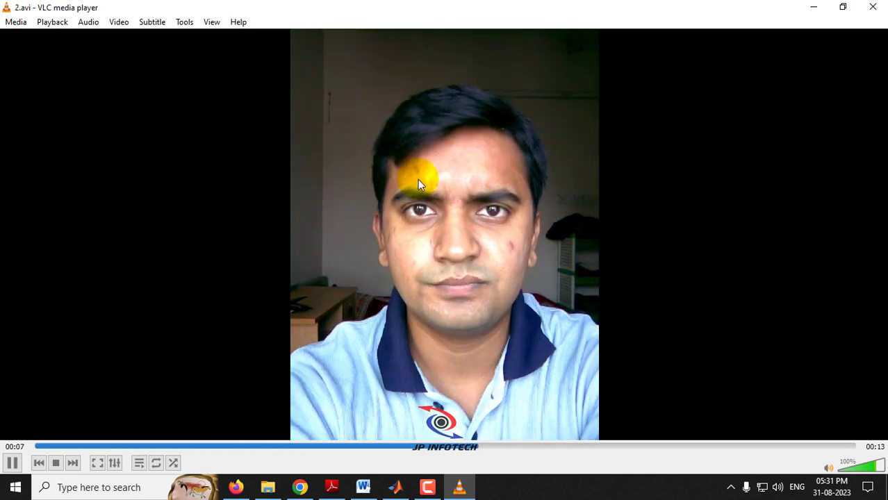
{"action": "left_click", "coordinate": [877, 7]}
{"action": "left_click", "coordinate": [288, 173]}
{"action": "double_click", "coordinate": [288, 174]}
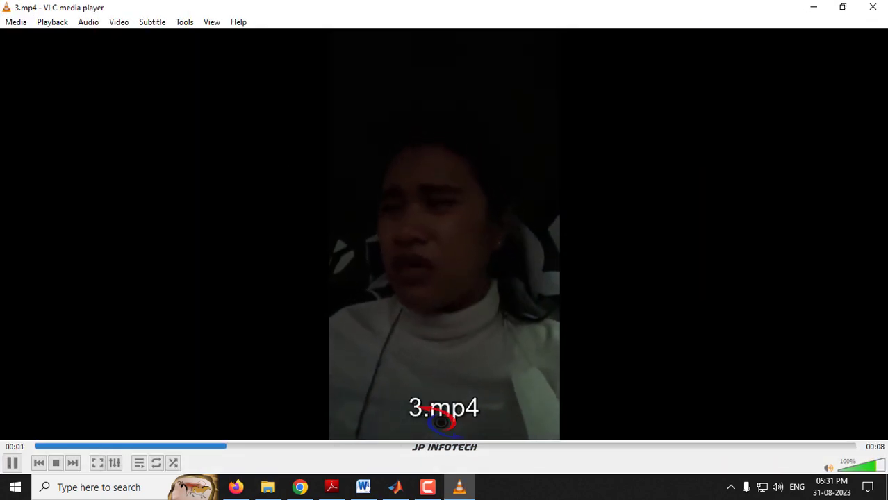
{"action": "left_click", "coordinate": [873, 7]}
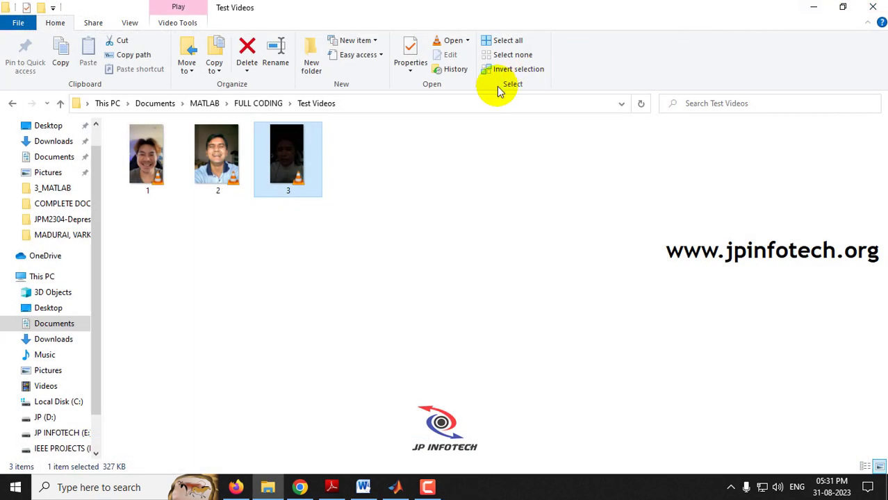
{"action": "left_click", "coordinate": [267, 103]}
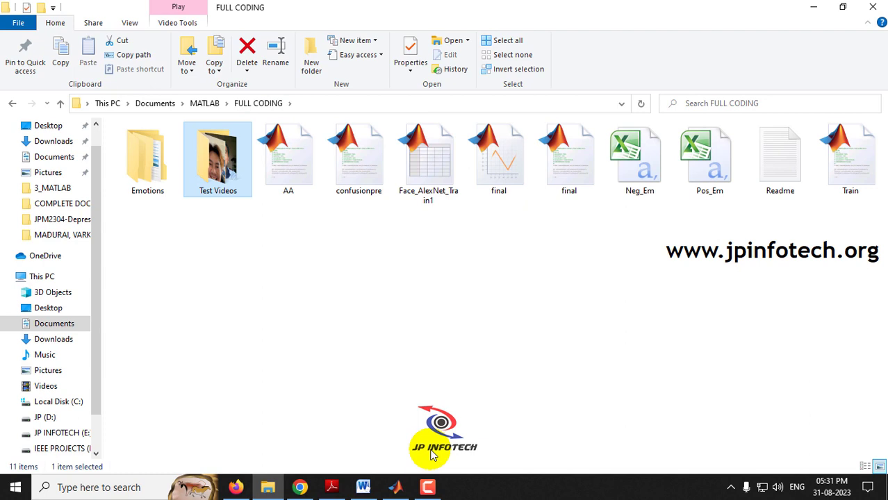
- Switch to MATLAB and run final.m from the current folder
{"action": "left_click", "coordinate": [396, 488]}
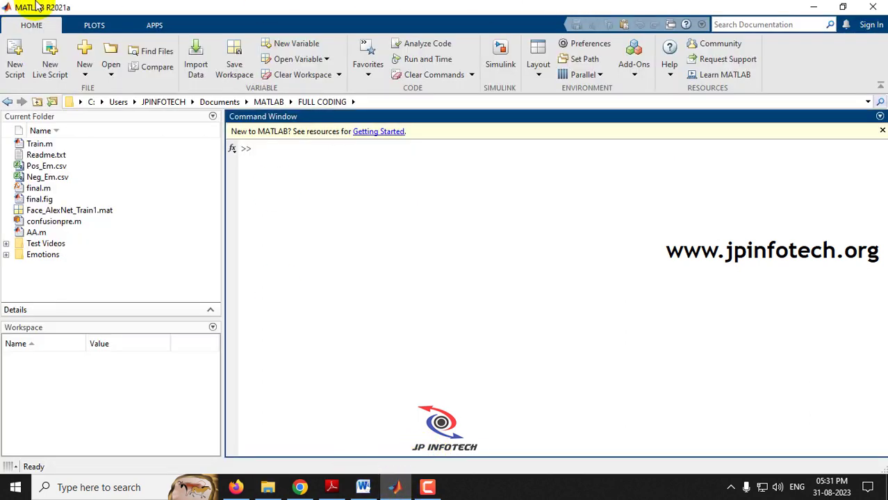
{"action": "left_click", "coordinate": [39, 190]}
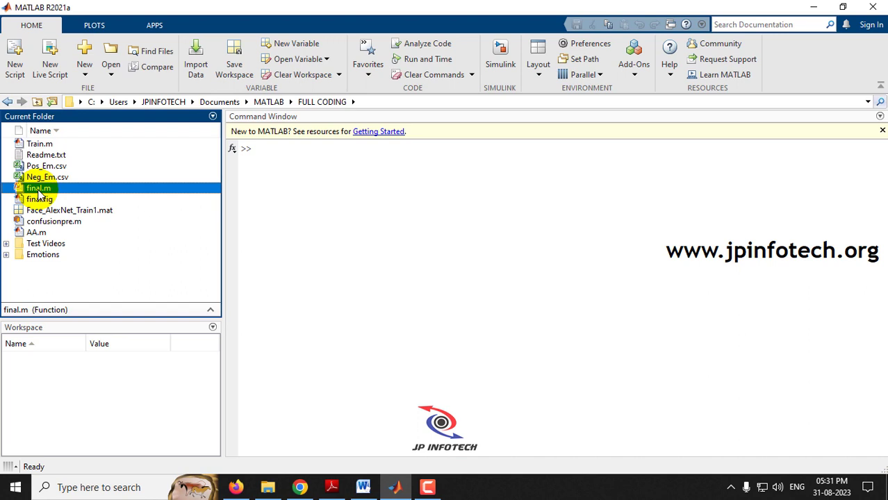
{"action": "right_click", "coordinate": [39, 195]}
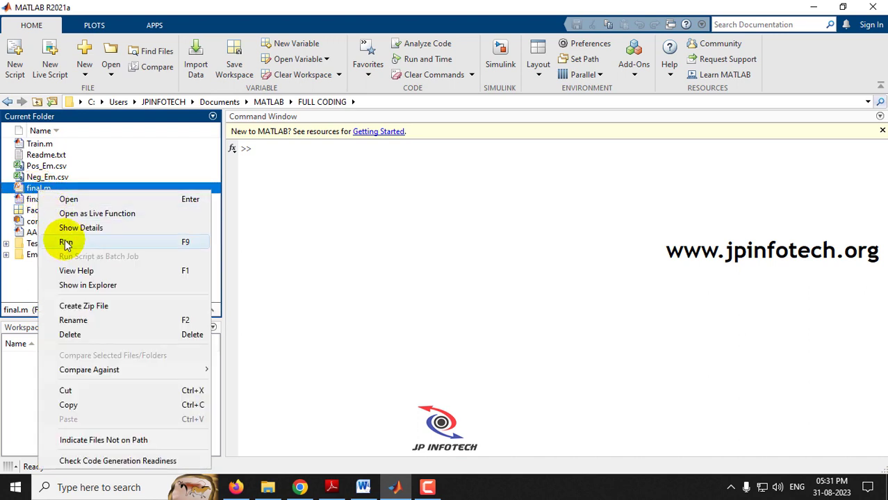
{"action": "left_click", "coordinate": [301, 258]}
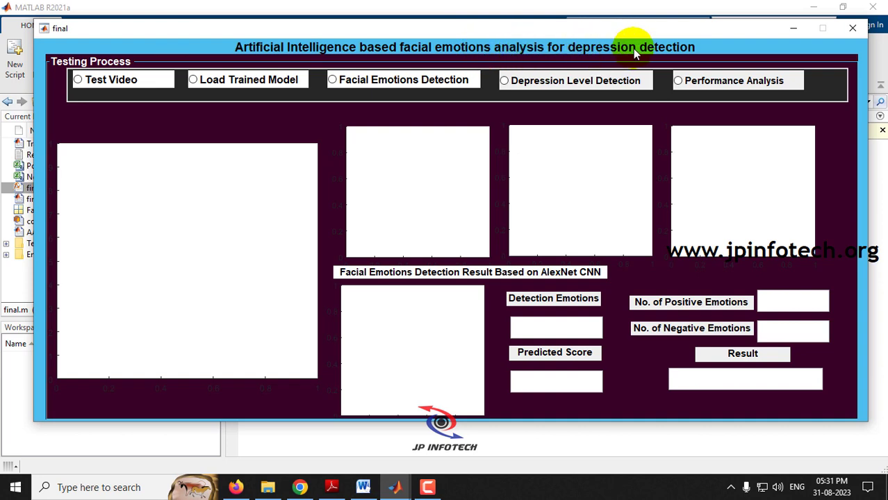
- Load video 1 from the Test Videos folder as the test video, showing all file types, and dismiss the confirmation message
{"action": "left_click", "coordinate": [92, 81]}
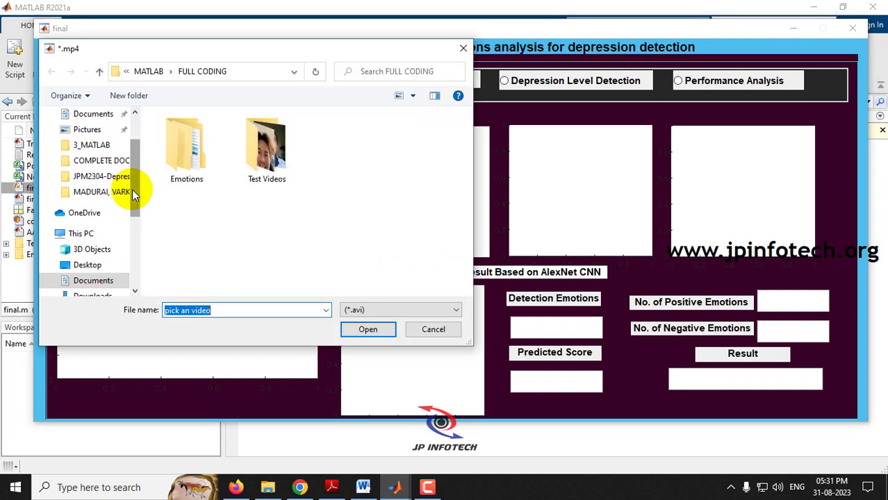
{"action": "double_click", "coordinate": [270, 157]}
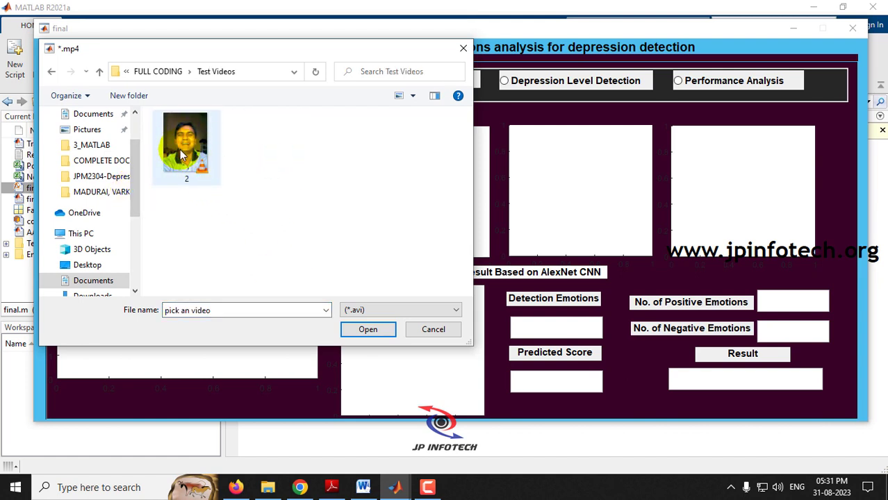
{"action": "left_click", "coordinate": [407, 313]}
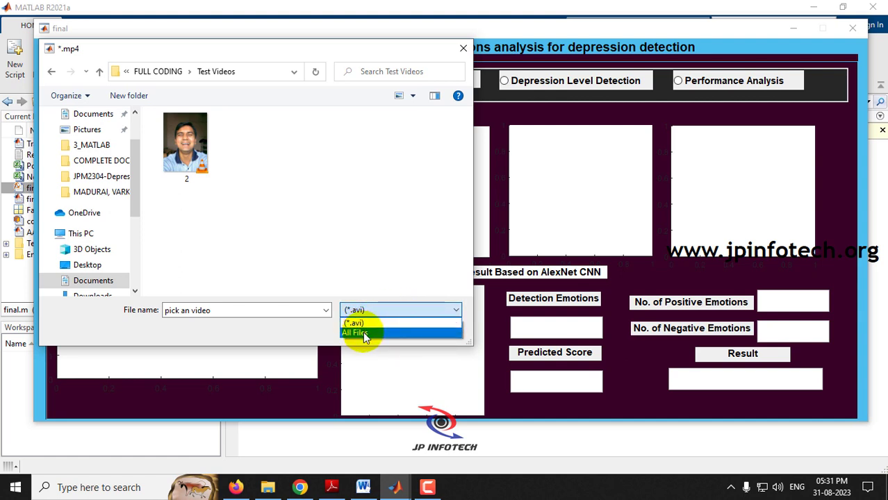
{"action": "left_click", "coordinate": [361, 334]}
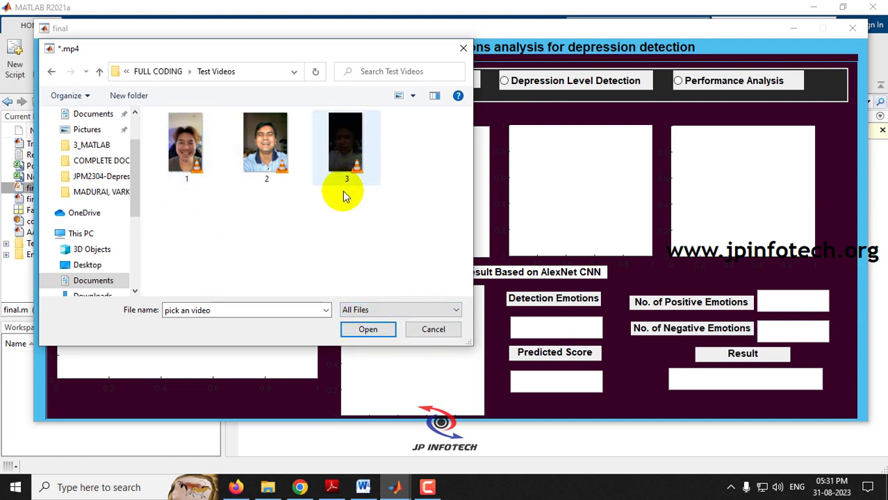
{"action": "double_click", "coordinate": [196, 165]}
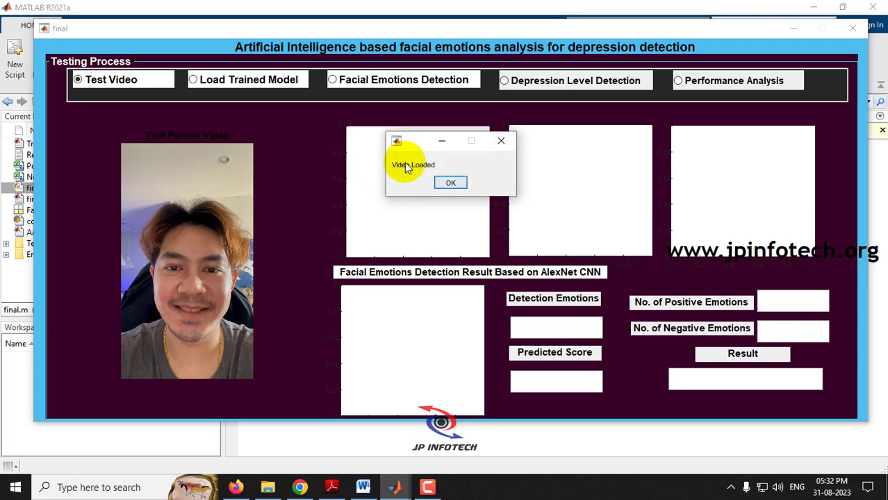
{"action": "left_click", "coordinate": [449, 182]}
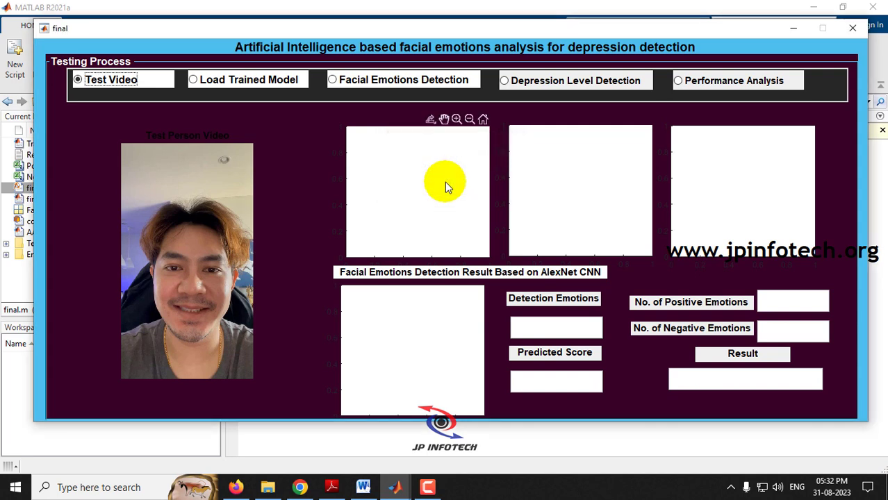
- Load the trained model, dismiss its message, and start Facial Emotions Detection on the loaded video
{"action": "left_click", "coordinate": [215, 82]}
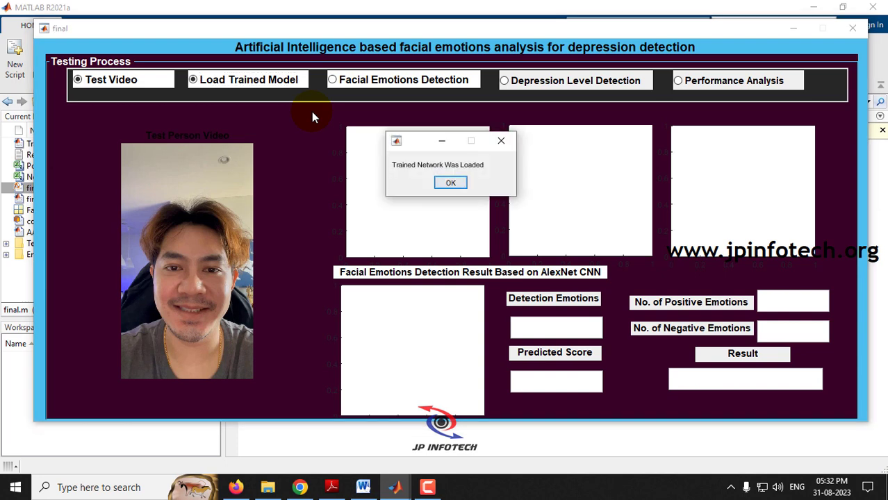
{"action": "left_click", "coordinate": [451, 183]}
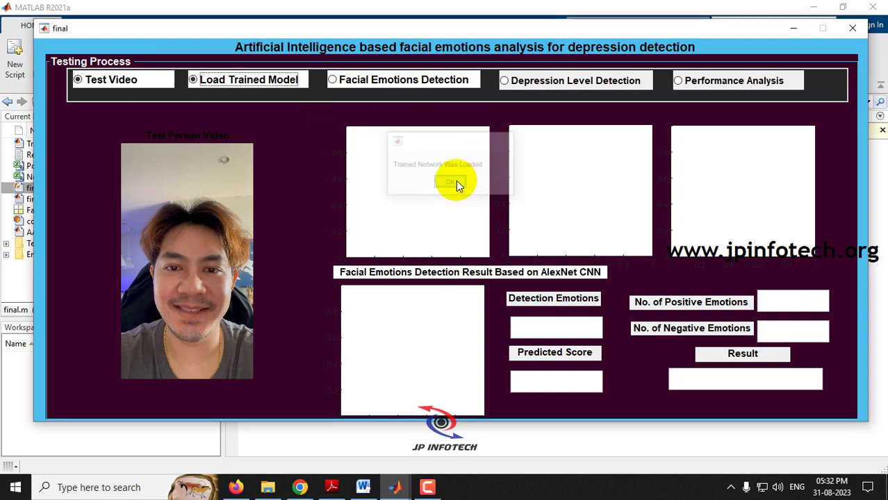
{"action": "left_click", "coordinate": [357, 84]}
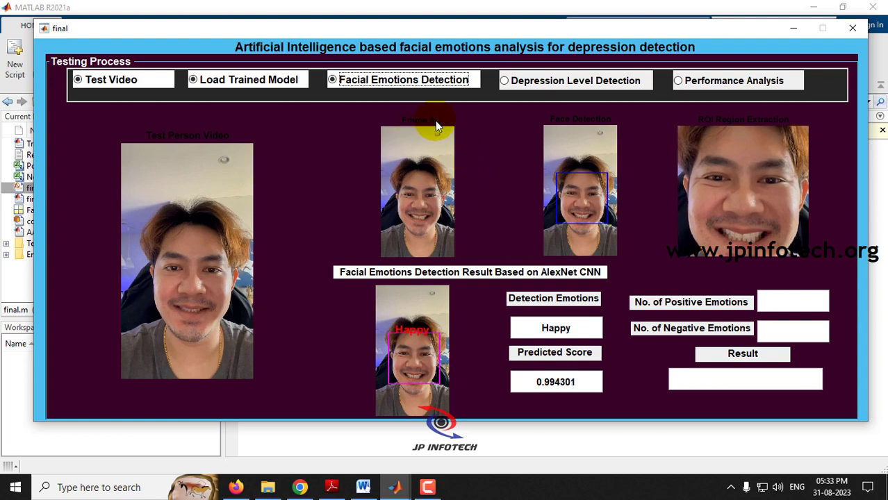
- Examine the frame-by-frame detection output and highlight the Detection Emotions and Predicted Score values
{"action": "mouse_move", "coordinate": [434, 125]}
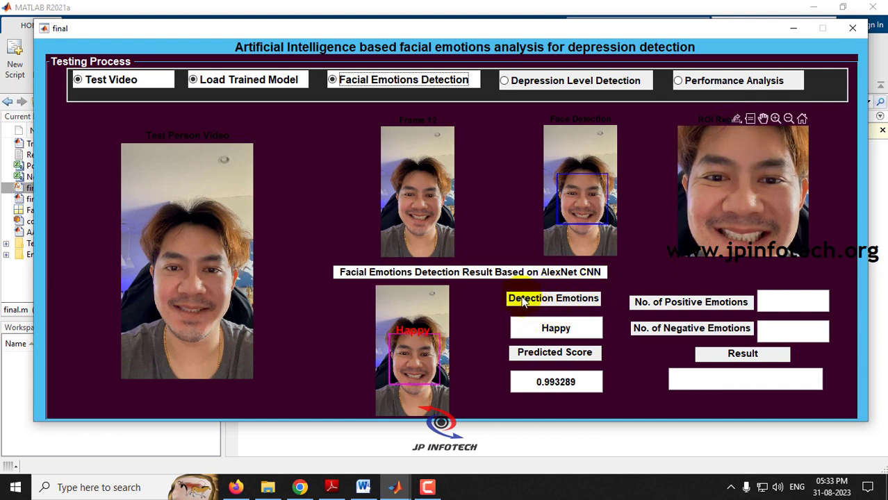
{"action": "double_click", "coordinate": [574, 329]}
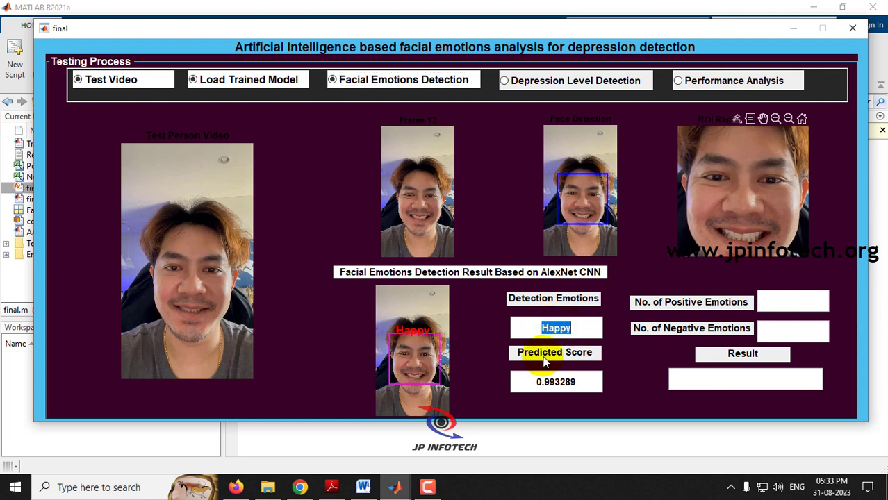
{"action": "left_click_drag", "start_coordinate": [526, 379], "coordinate": [591, 380]}
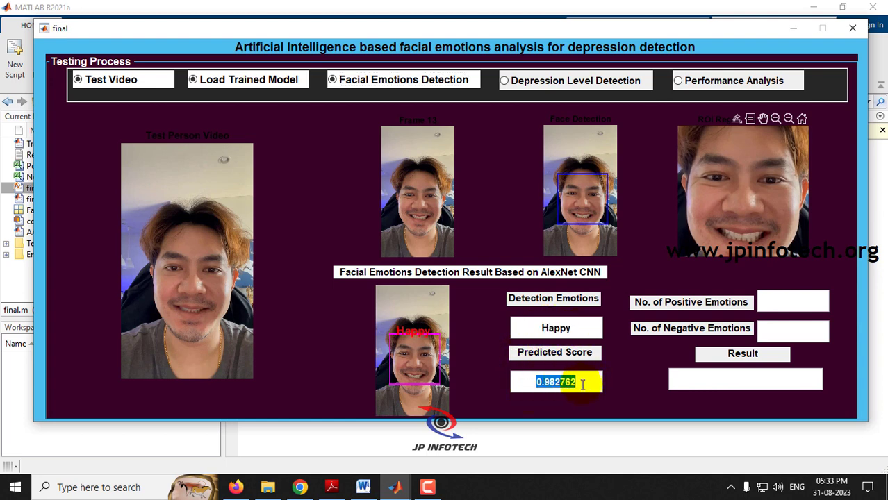
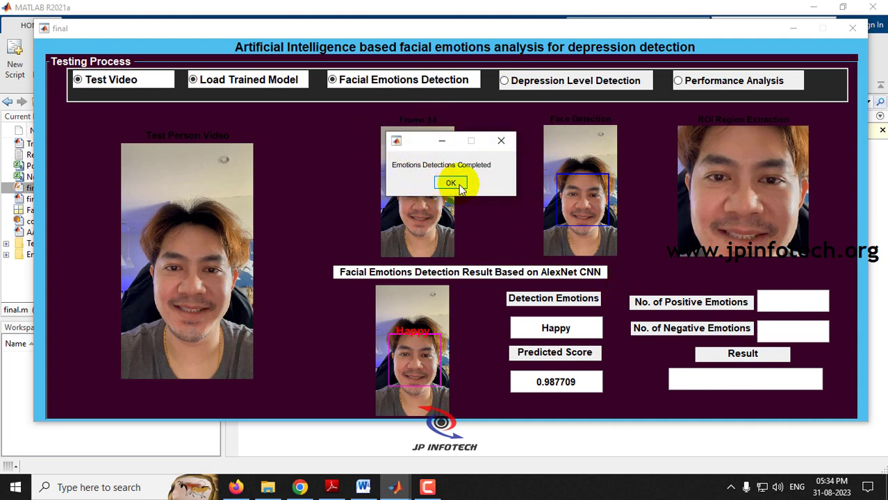
- Dismiss the completion message, run Depression Level Detection, and highlight the positive emotions count, negative emotions count and Result value
{"action": "left_click", "coordinate": [451, 184]}
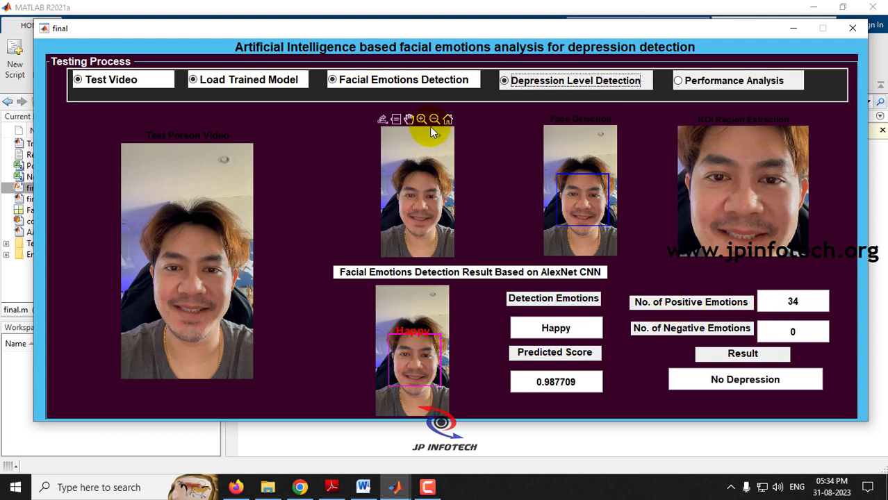
{"action": "left_click", "coordinate": [486, 152]}
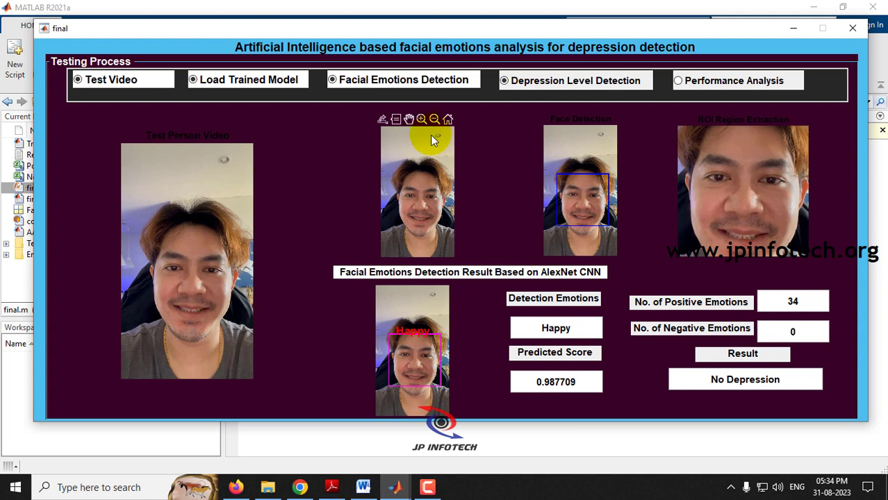
{"action": "double_click", "coordinate": [793, 301]}
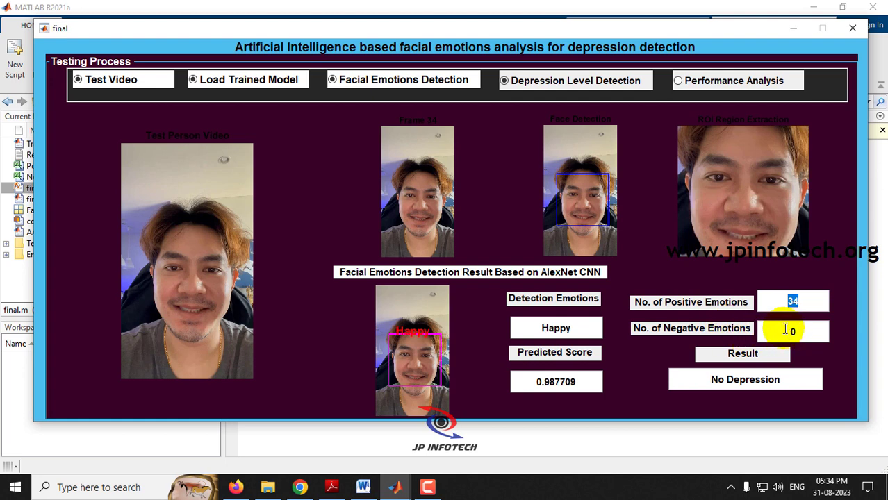
{"action": "double_click", "coordinate": [785, 330]}
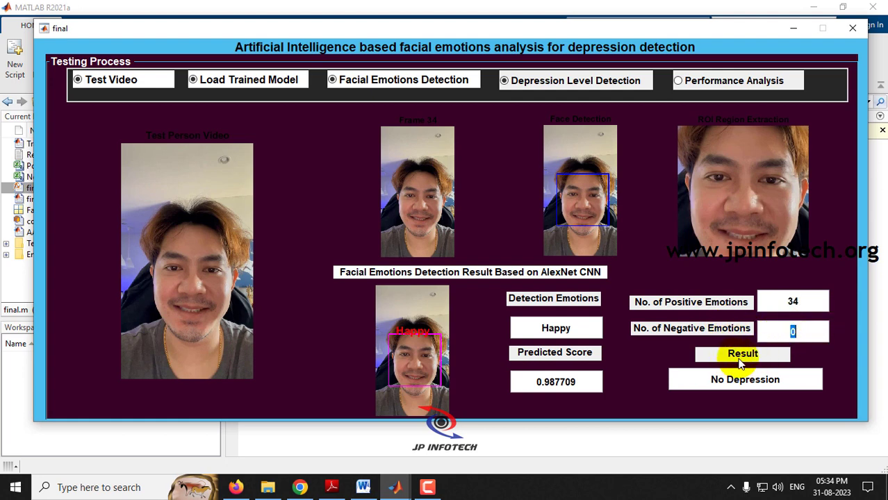
{"action": "left_click_drag", "start_coordinate": [705, 378], "coordinate": [792, 384]}
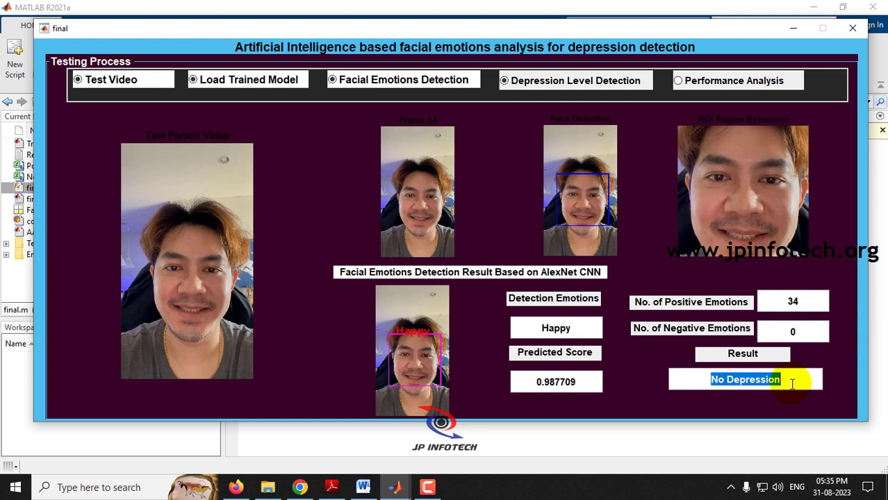
- Run Performance Analysis, dismiss its completion message, and bring the Confusion Matrix figure to the front
{"action": "left_click", "coordinate": [688, 83]}
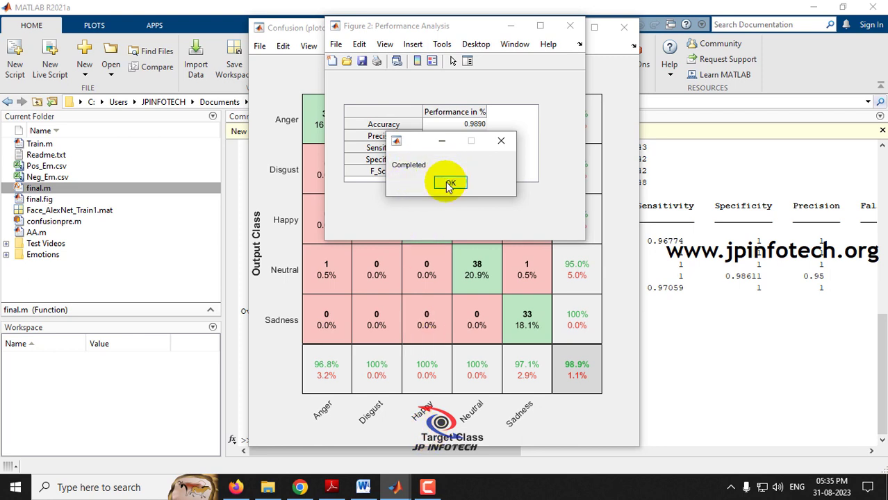
{"action": "left_click", "coordinate": [449, 183]}
{"action": "mouse_move", "coordinate": [396, 491]}
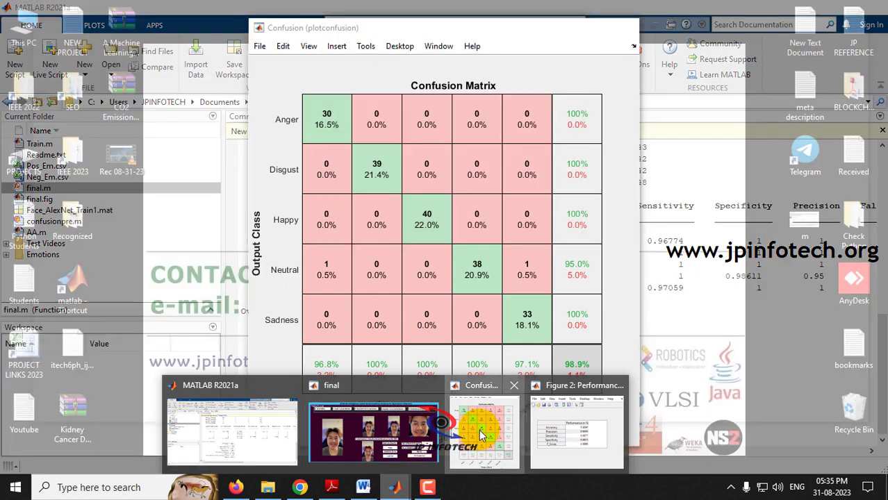
{"action": "left_click", "coordinate": [484, 427]}
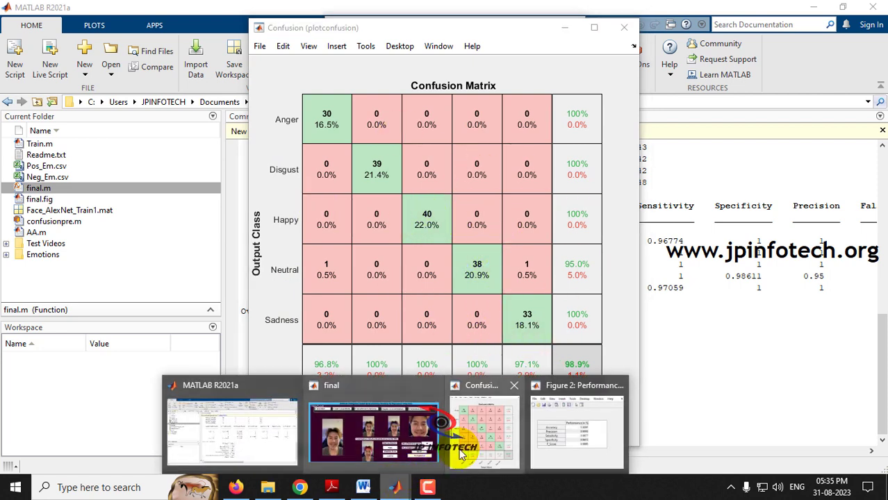
- Bring up the Performance Analysis figure and highlight its Accuracy, Precision, Sensitivity, Specificity and F_Score values one by one
{"action": "left_click", "coordinate": [396, 486]}
{"action": "left_click", "coordinate": [543, 439]}
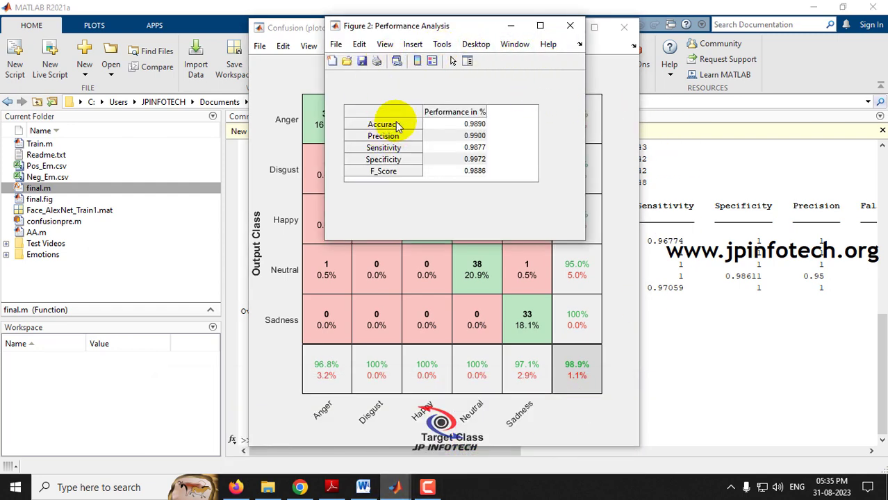
{"action": "left_click", "coordinate": [447, 125]}
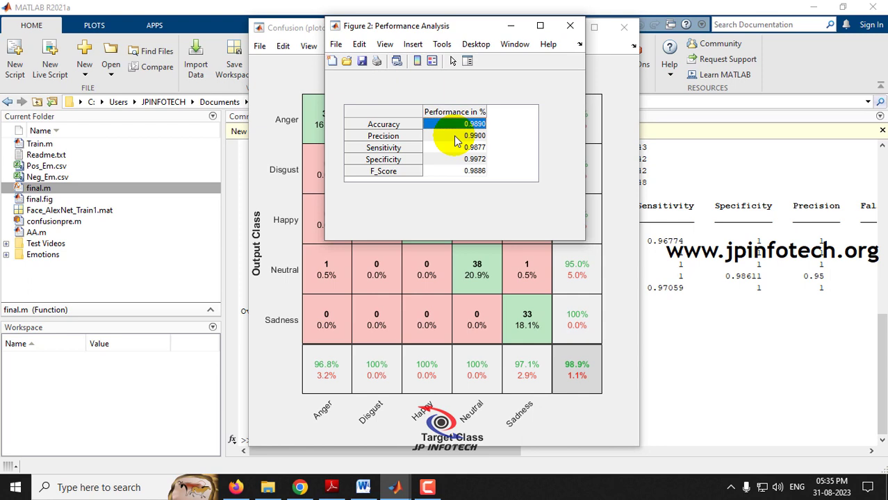
{"action": "left_click", "coordinate": [455, 136]}
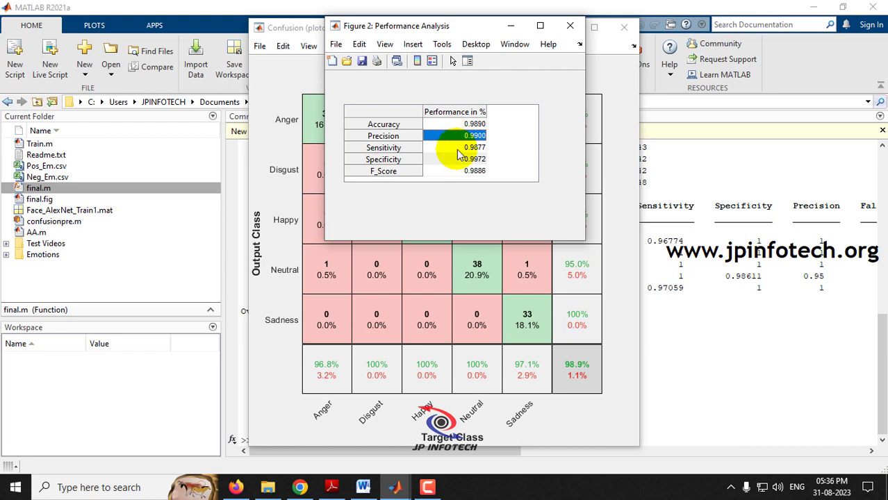
{"action": "left_click", "coordinate": [459, 148]}
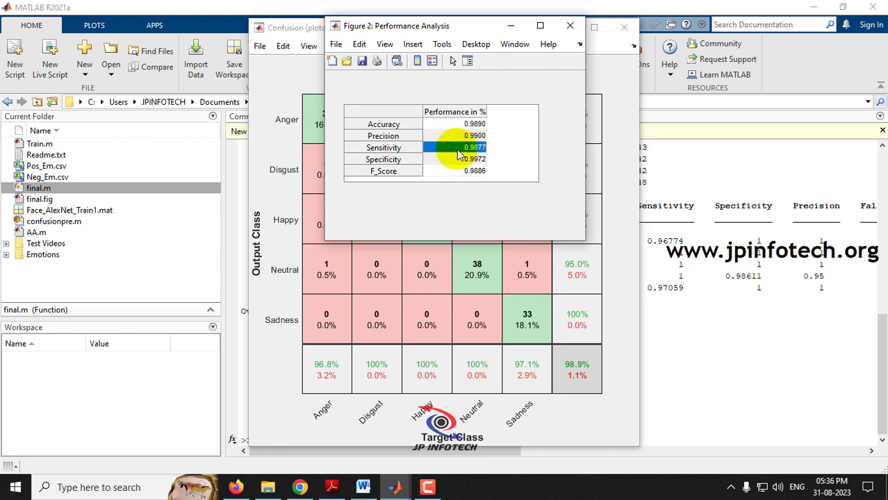
{"action": "left_click", "coordinate": [464, 160]}
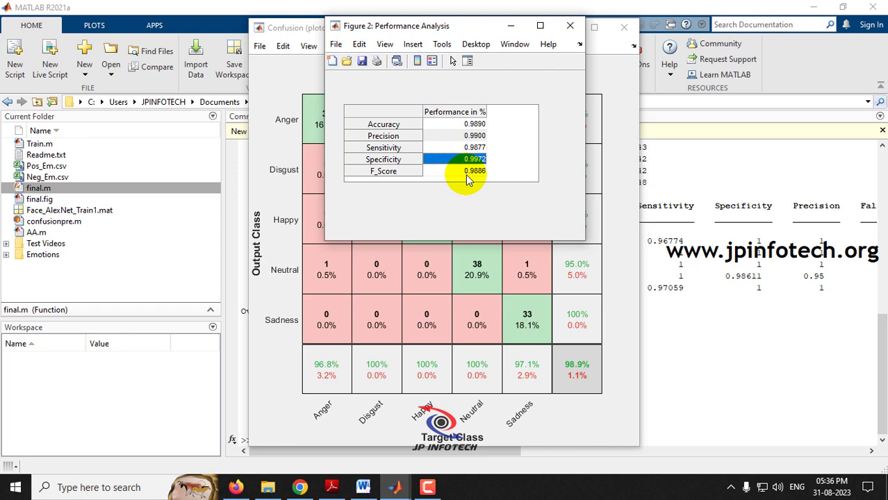
{"action": "left_click", "coordinate": [465, 172]}
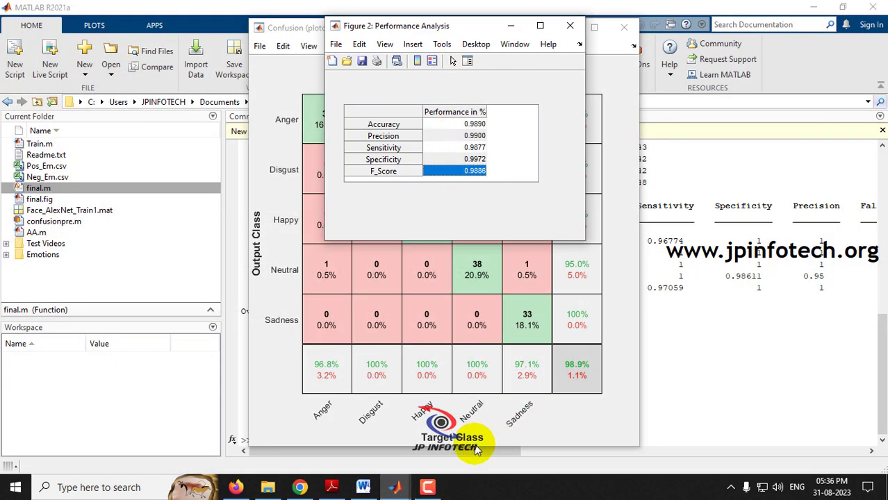
- Save the Performance Analysis figure to the Desktop as a bitmap file named PF, and close the figure
{"action": "left_click", "coordinate": [336, 44]}
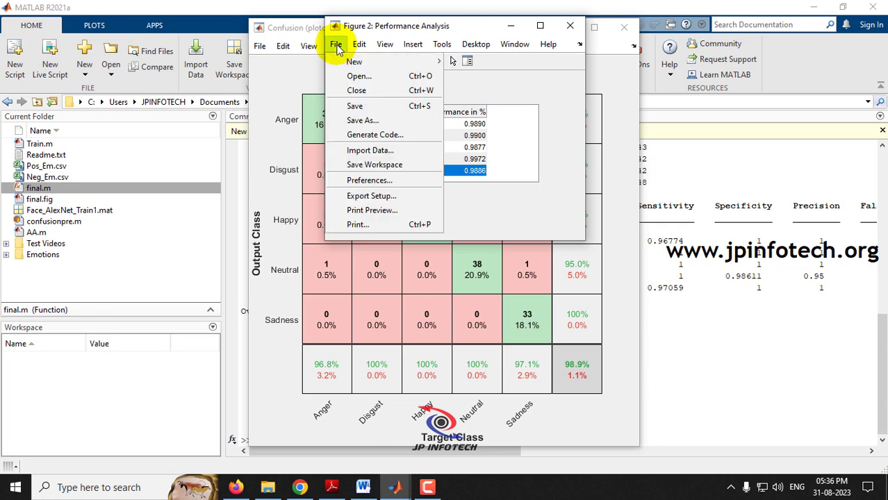
{"action": "left_click", "coordinate": [362, 121]}
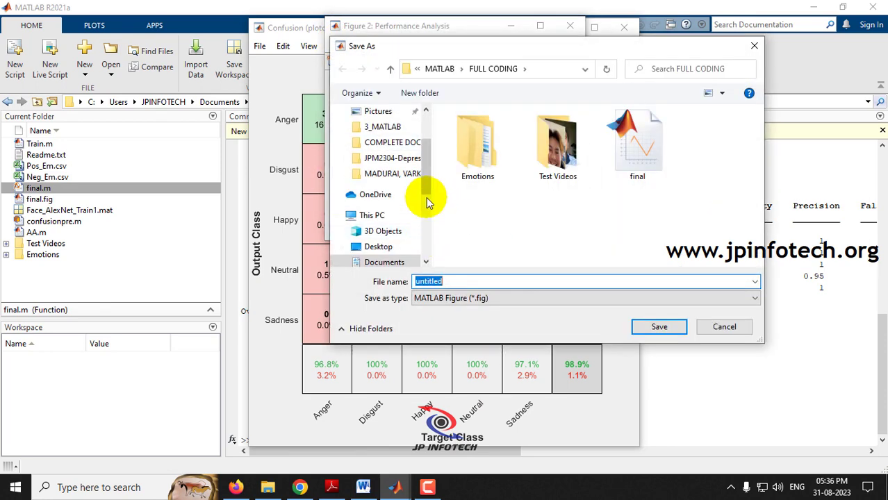
{"action": "left_click_drag", "start_coordinate": [426, 142], "coordinate": [426, 89]}
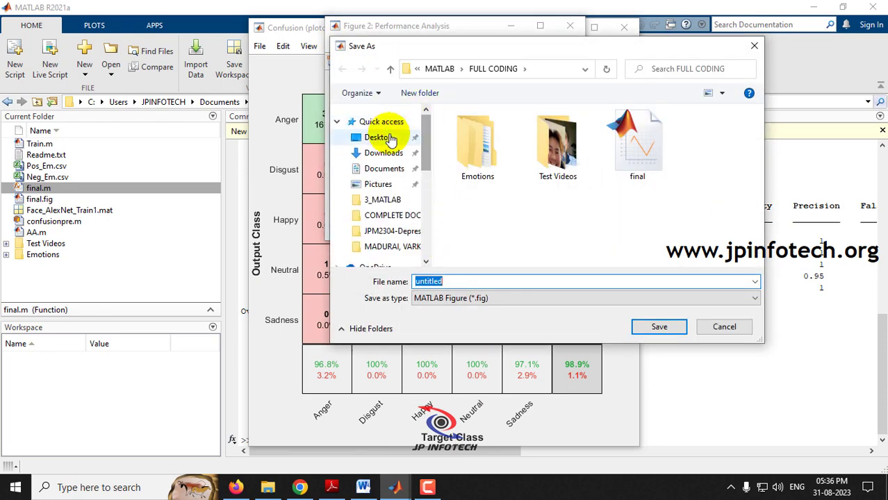
{"action": "left_click", "coordinate": [390, 139]}
{"action": "left_click", "coordinate": [452, 299]}
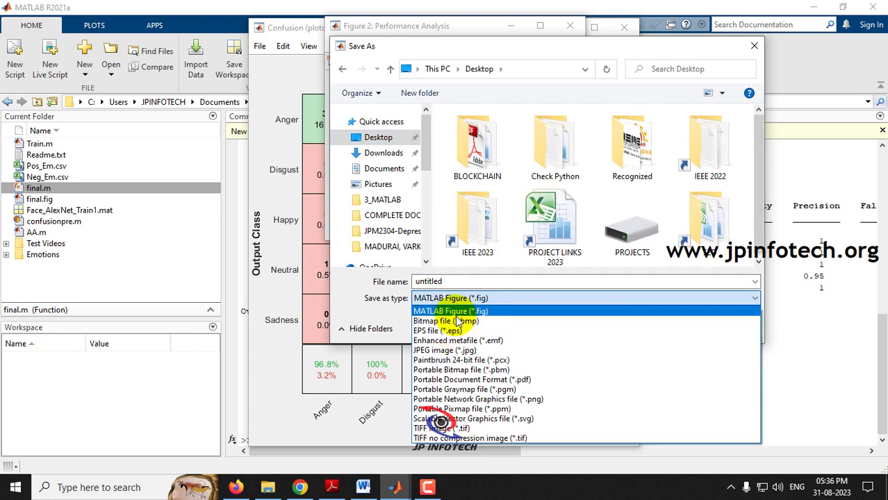
{"action": "left_click", "coordinate": [458, 320]}
{"action": "double_click", "coordinate": [450, 281]}
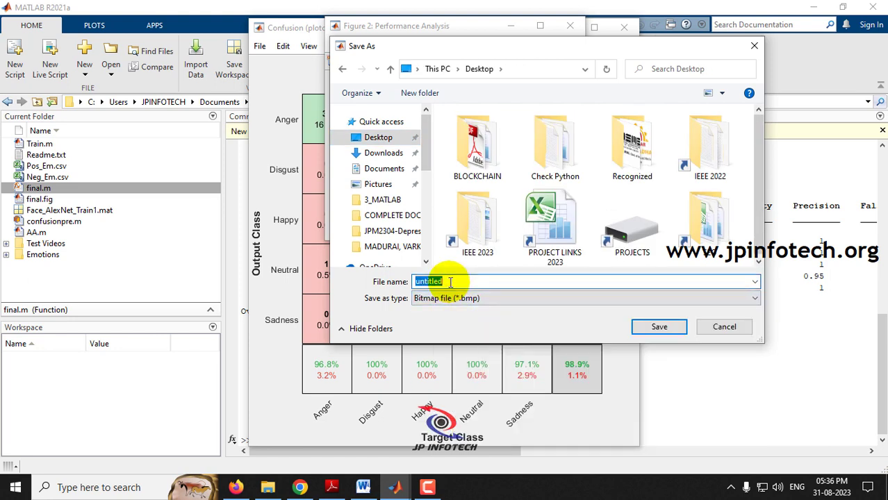
{"action": "type", "text": "PF"}
{"action": "key", "text": "Return"}
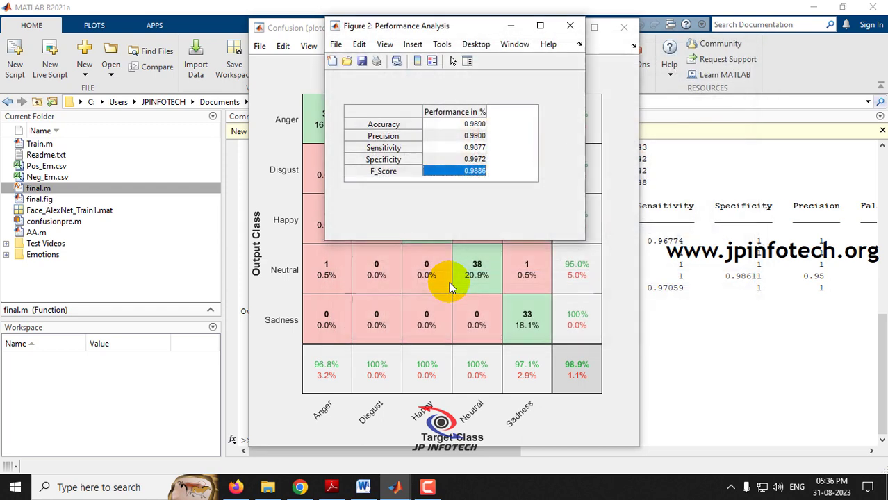
{"action": "left_click", "coordinate": [569, 26]}
- Save the Confusion Matrix figure to the Desktop as a bitmap file named CF, and close the figure
{"action": "left_click", "coordinate": [259, 46]}
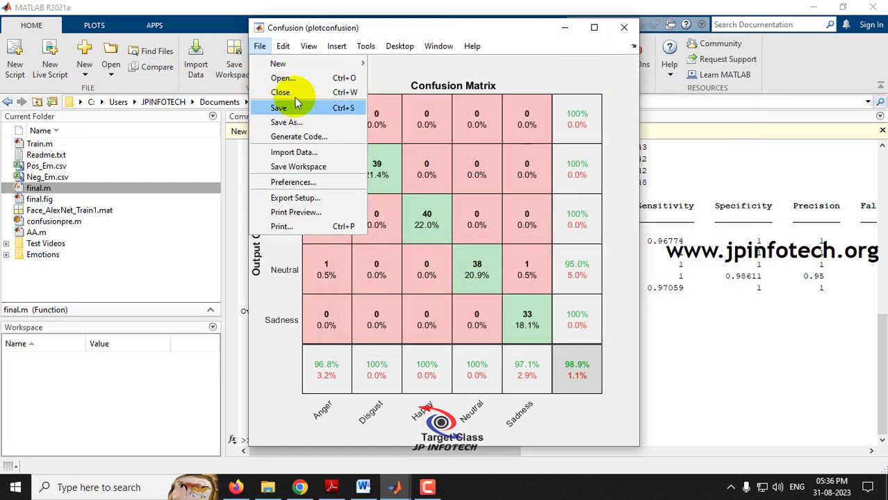
{"action": "left_click", "coordinate": [286, 122]}
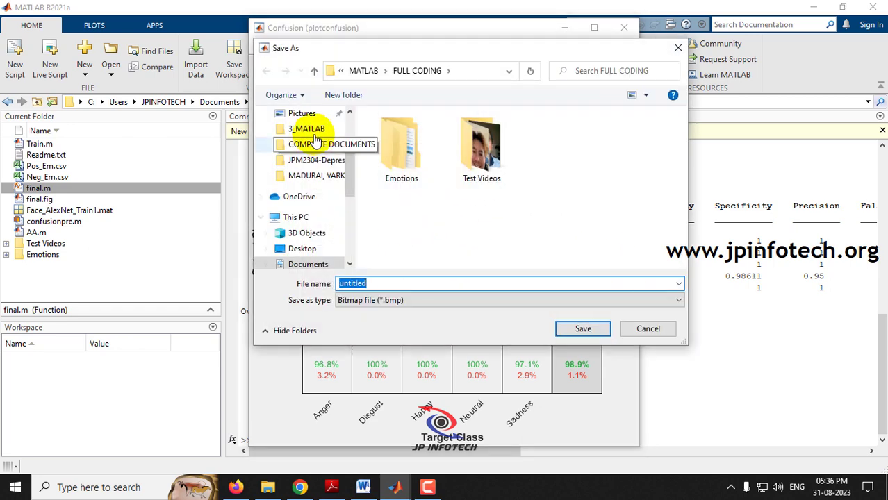
{"action": "scroll", "coordinate": [349, 114], "scroll_direction": "up", "scroll_amount": 2}
{"action": "left_click", "coordinate": [299, 139]}
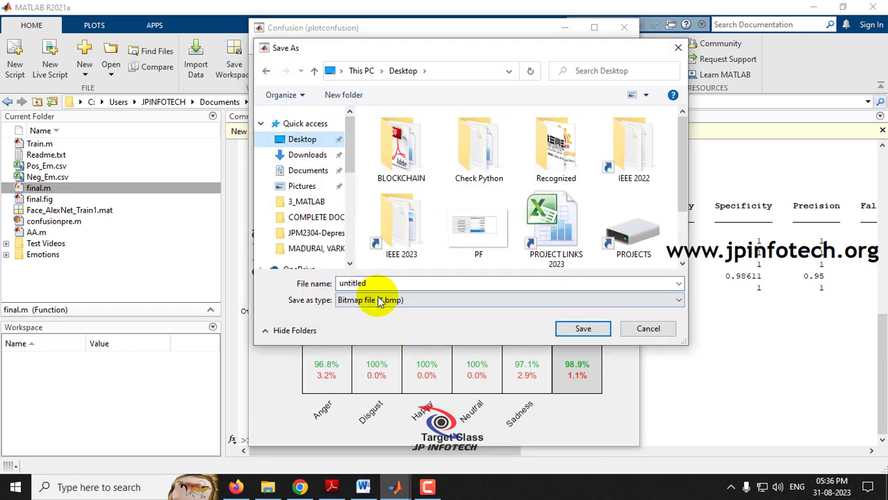
{"action": "type", "text": "CF"}
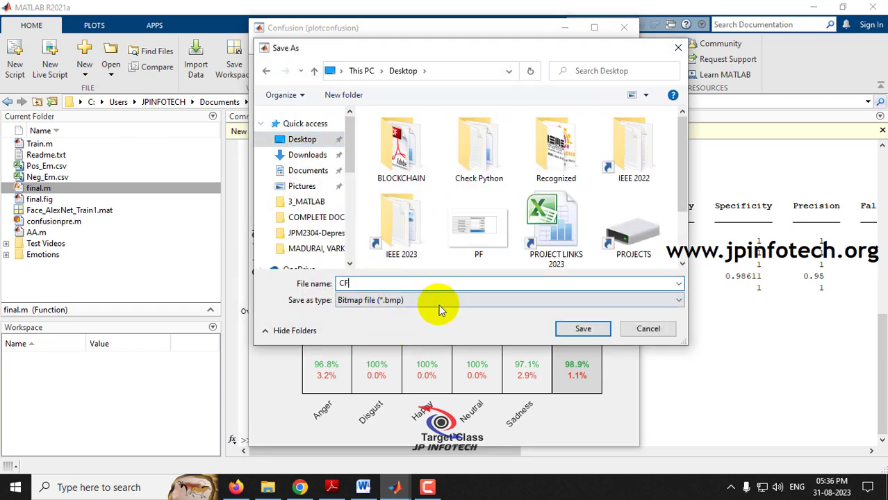
{"action": "left_click", "coordinate": [578, 329]}
{"action": "left_click", "coordinate": [622, 28]}
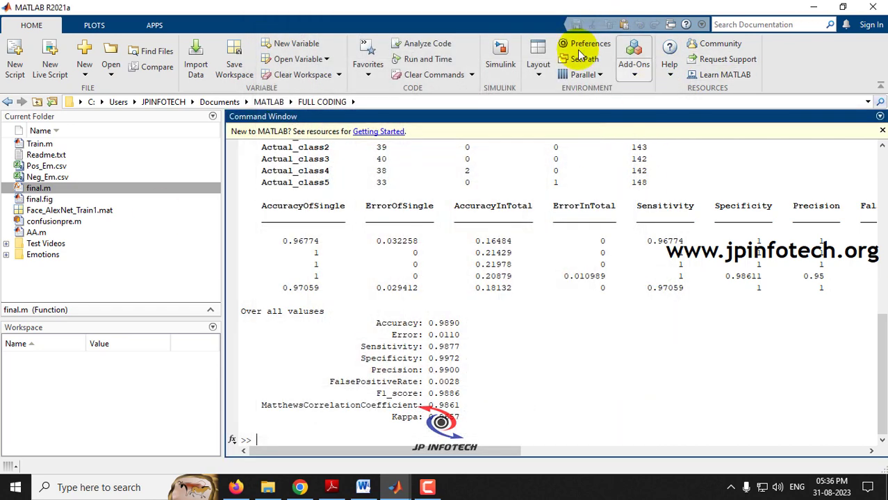
- Highlight the overall performance values in the Command Window and examine the multi-class confusion matrix output above them
{"action": "left_click_drag", "start_coordinate": [366, 323], "coordinate": [477, 421]}
{"action": "scroll", "coordinate": [460, 332], "scroll_direction": "up", "scroll_amount": 4}
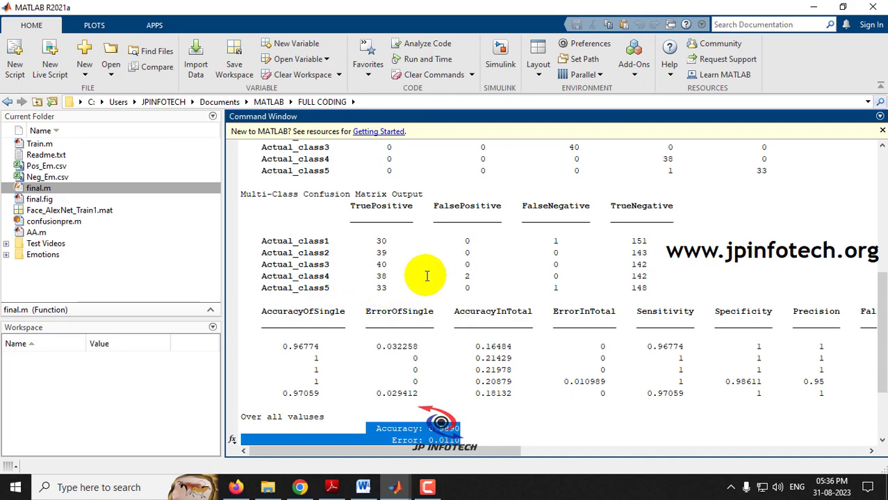
- Switch to the desktop, open the saved PF and CF images to check them, and close each one
{"action": "key", "text": "alt+Tab"}
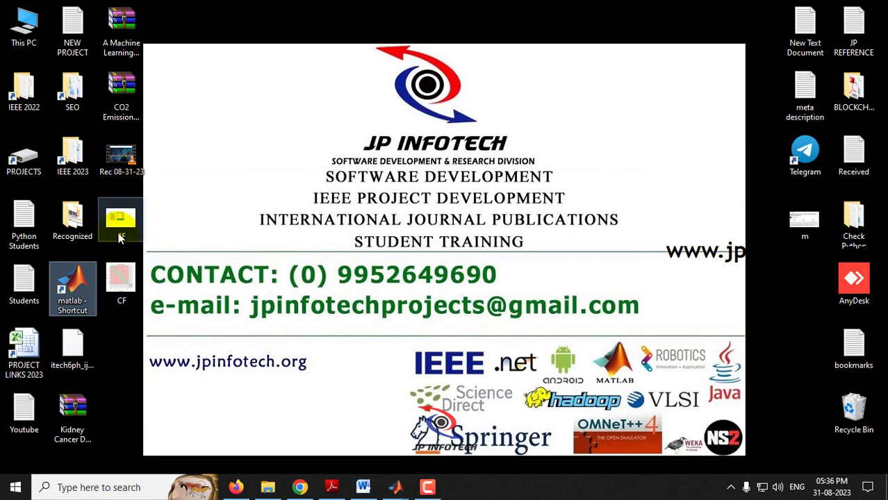
{"action": "double_click", "coordinate": [121, 220]}
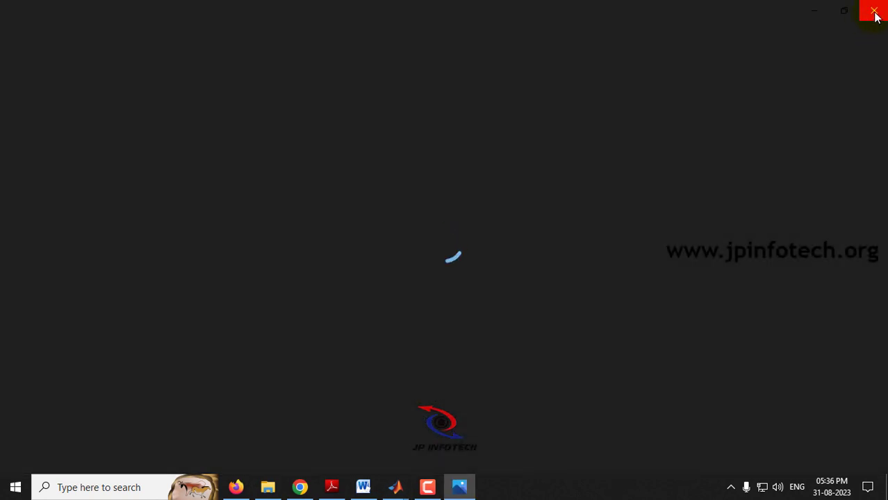
{"action": "left_click", "coordinate": [874, 12]}
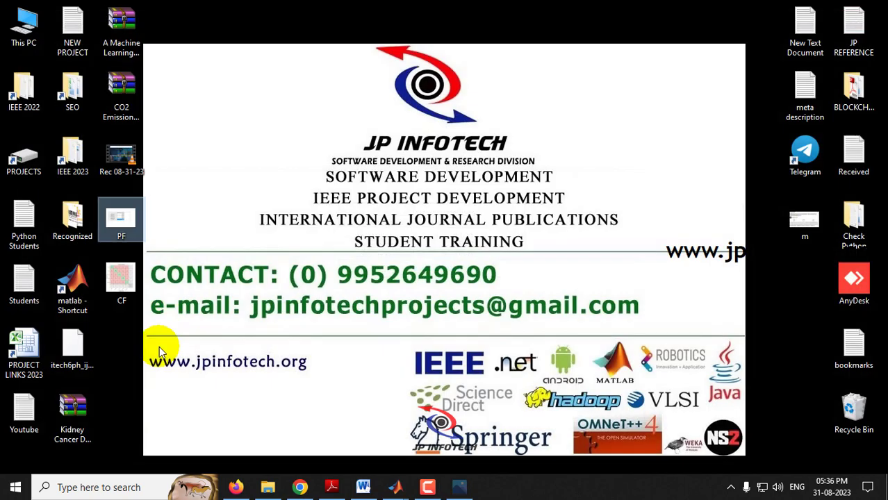
{"action": "double_click", "coordinate": [119, 283]}
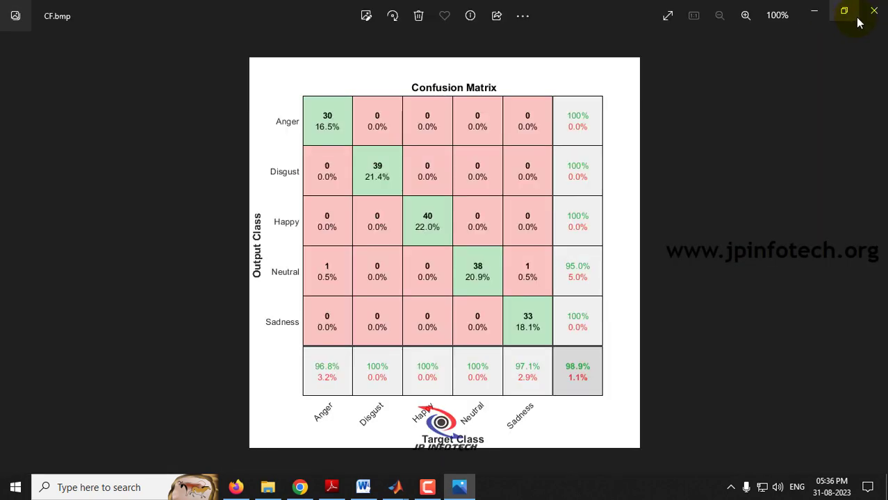
{"action": "left_click", "coordinate": [874, 13]}
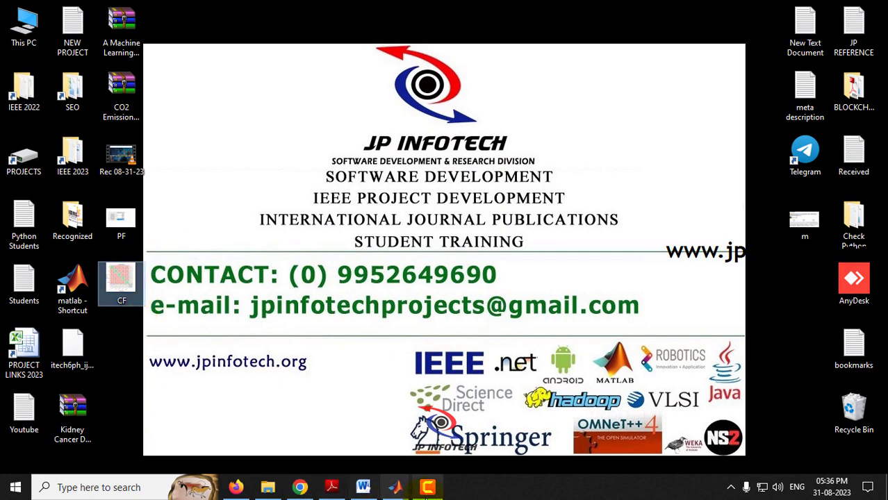
- Switch back to MATLAB, close the results window of the previous test, and run final.m again
{"action": "mouse_move", "coordinate": [395, 488]}
{"action": "left_click", "coordinate": [464, 424]}
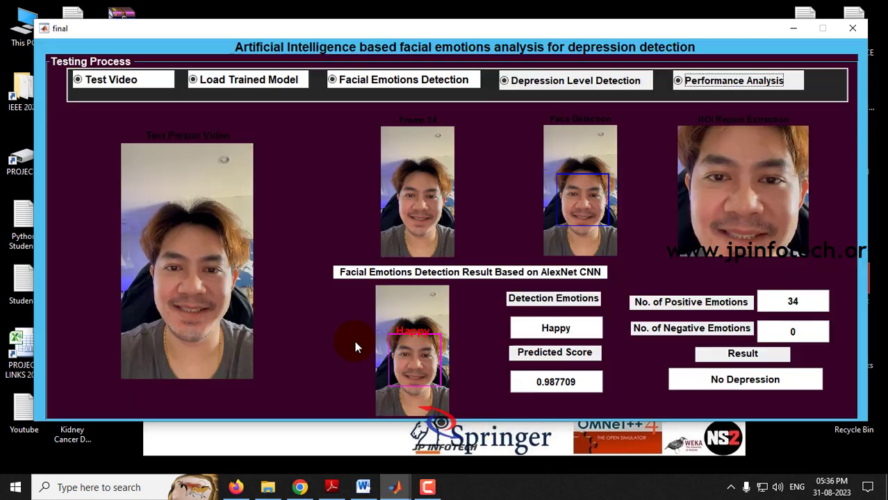
{"action": "left_click", "coordinate": [852, 29]}
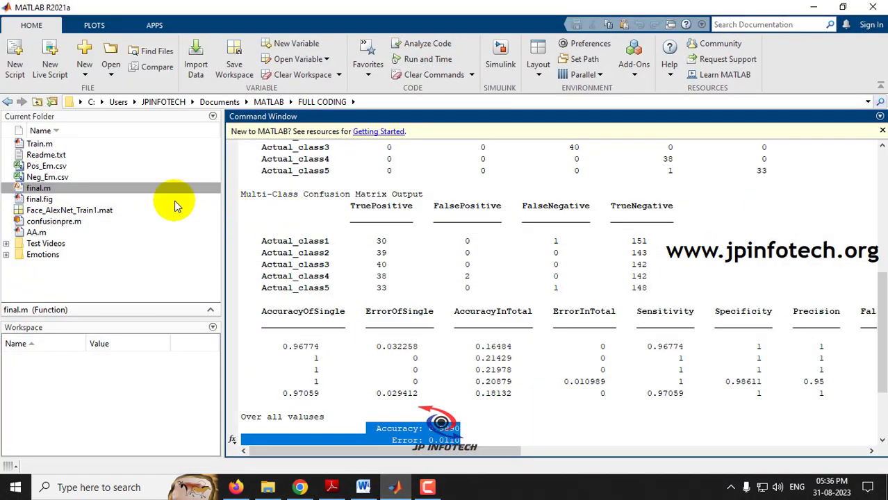
{"action": "right_click", "coordinate": [39, 192]}
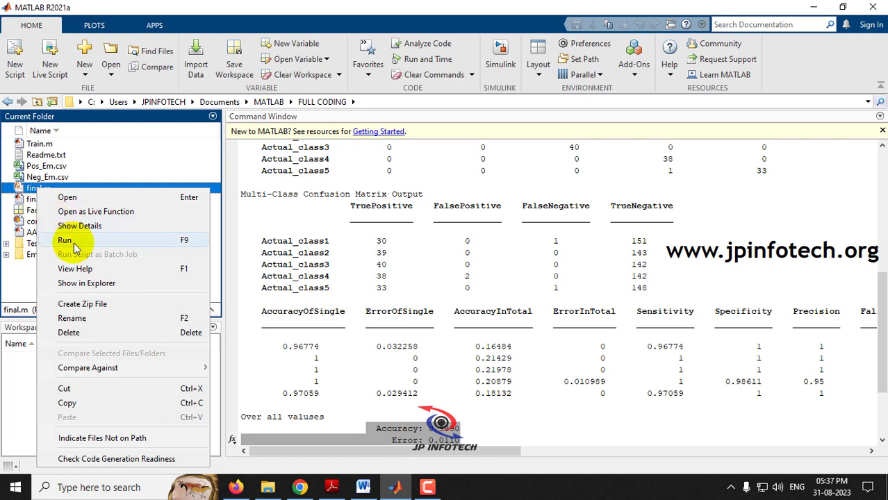
{"action": "left_click", "coordinate": [64, 241]}
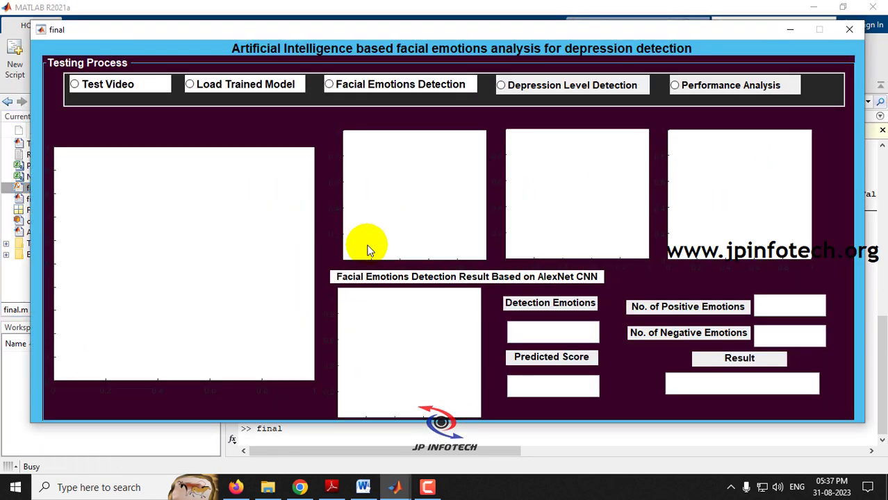
- Load video 2 from the Test Videos folder as the test video and dismiss the loading notice
{"action": "left_click", "coordinate": [90, 84]}
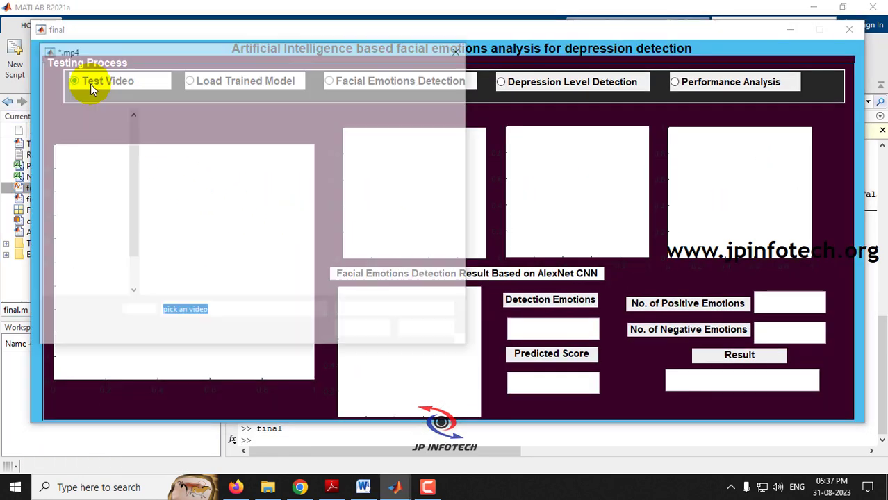
{"action": "double_click", "coordinate": [271, 163]}
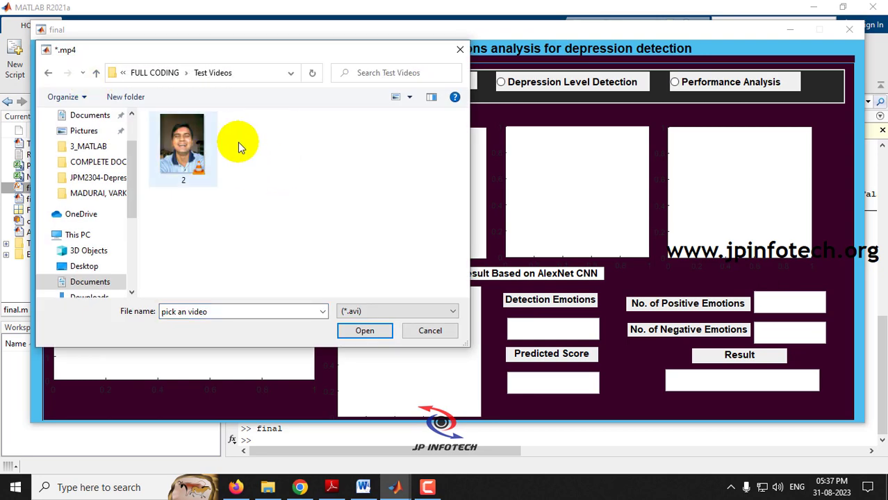
{"action": "left_click", "coordinate": [190, 173]}
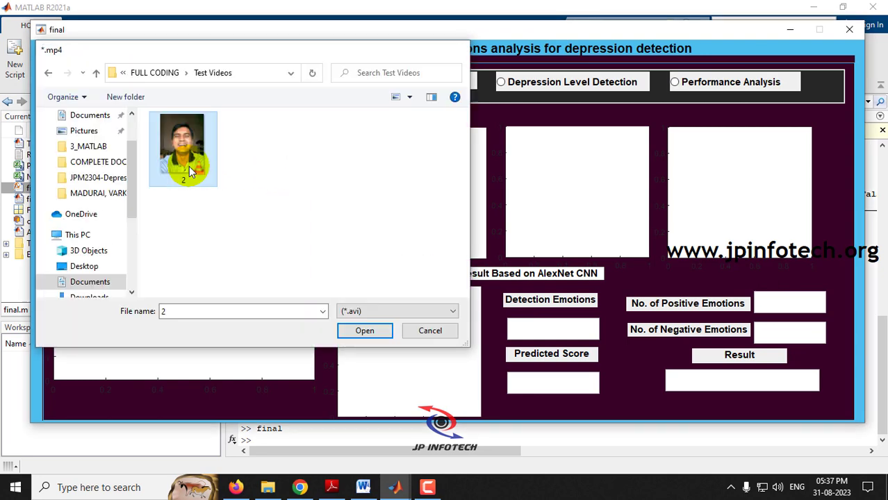
{"action": "double_click", "coordinate": [190, 172]}
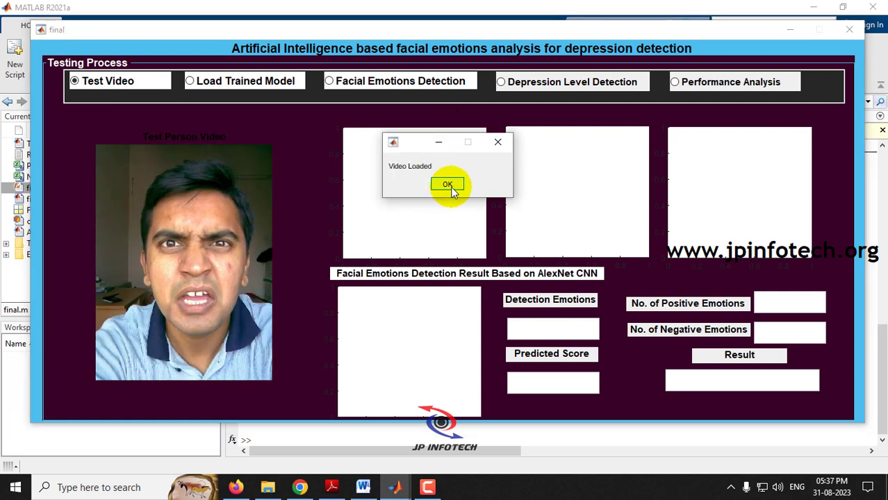
{"action": "left_click", "coordinate": [449, 186]}
- Load the trained model and run Facial Emotions Detection on video 2 to completion, highlighting the detected emotion during processing
{"action": "left_click", "coordinate": [225, 88]}
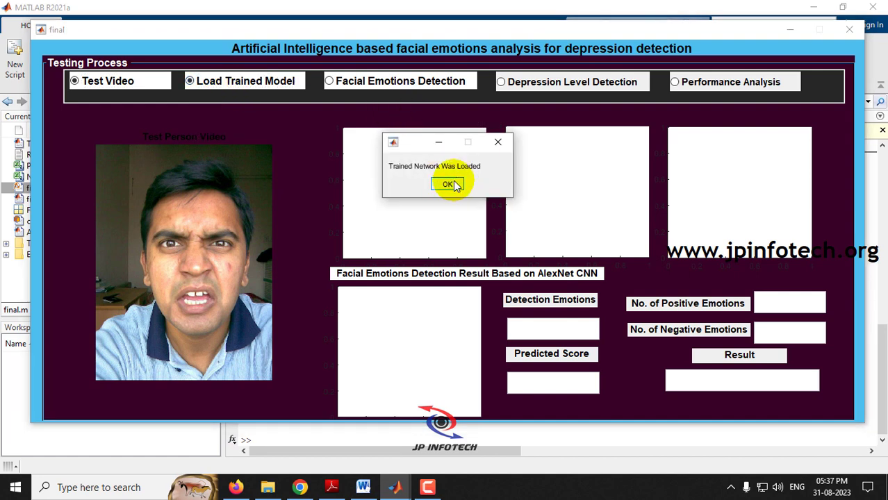
{"action": "left_click", "coordinate": [453, 185]}
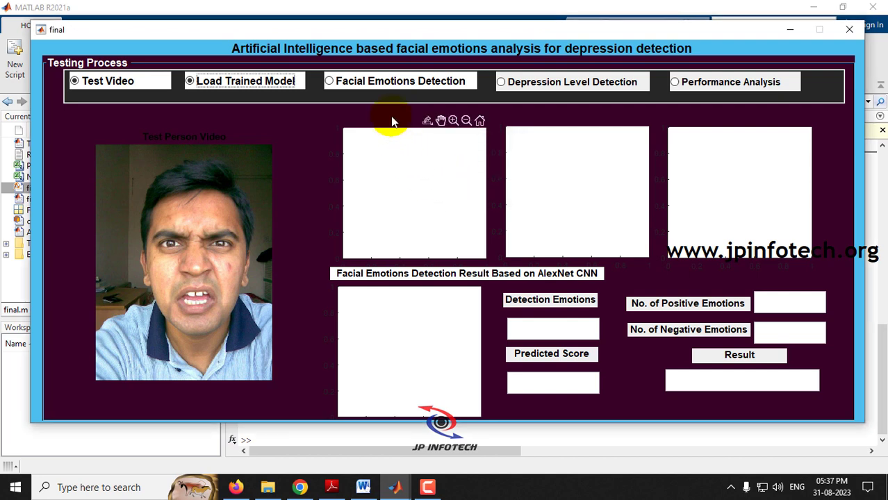
{"action": "left_click", "coordinate": [373, 87]}
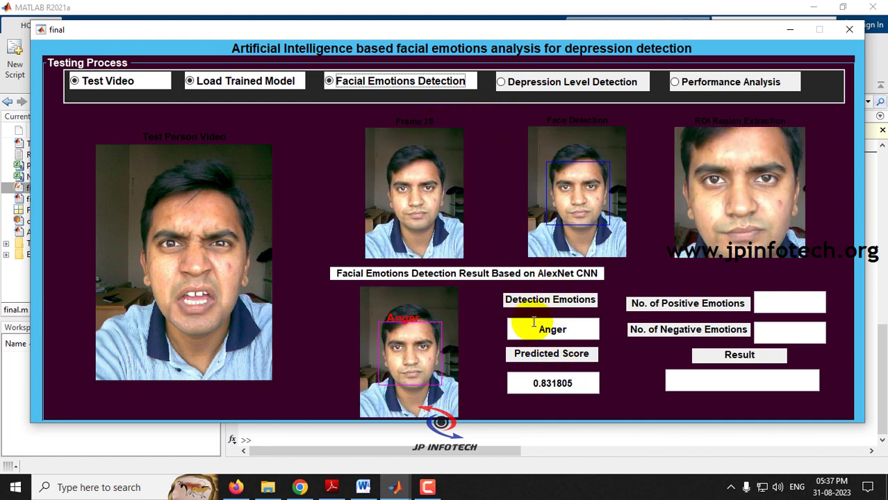
{"action": "left_click_drag", "start_coordinate": [512, 330], "coordinate": [575, 331]}
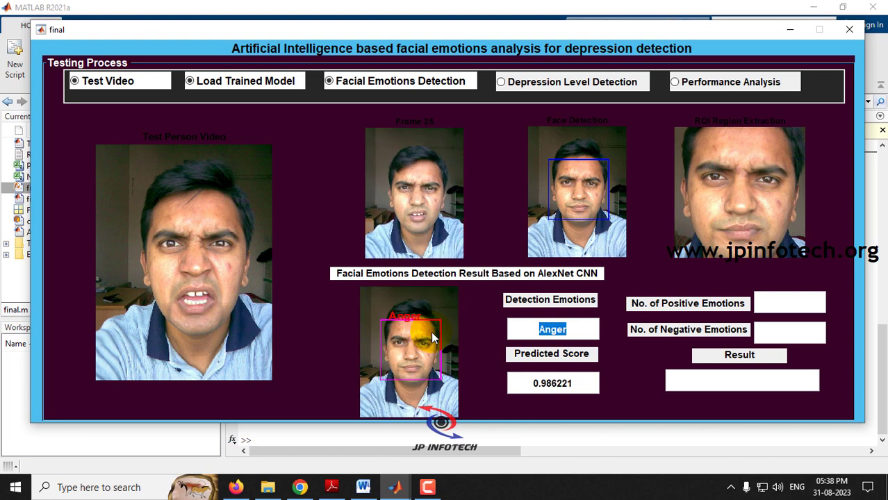
{"action": "left_click", "coordinate": [535, 324]}
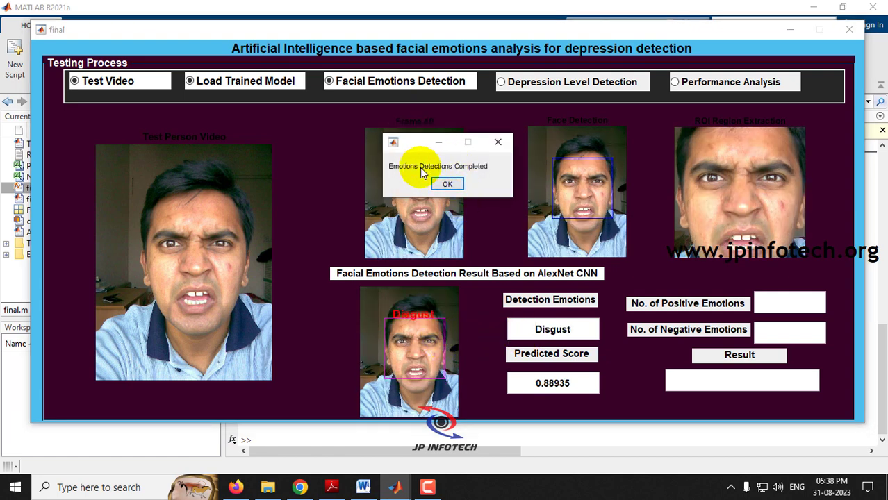
{"action": "left_click", "coordinate": [451, 185]}
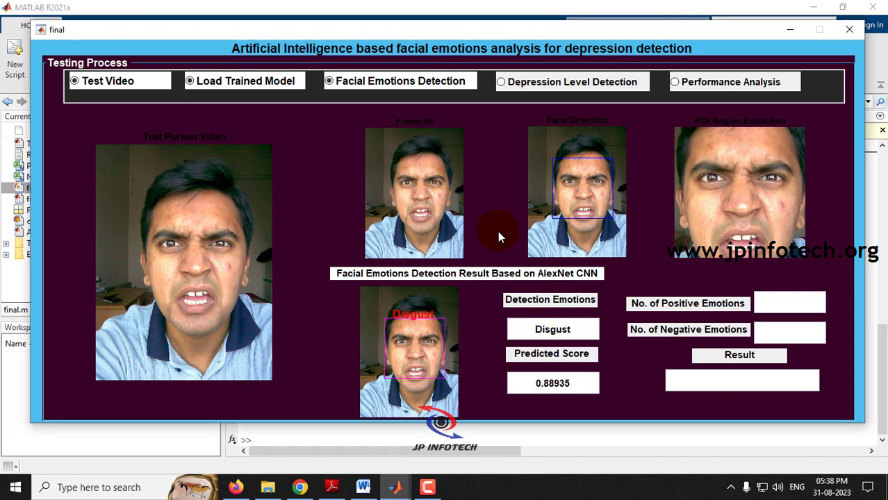
- Run Depression Level Detection on video 2 and highlight the positive count, the negative count and the result
{"action": "mouse_move", "coordinate": [401, 126]}
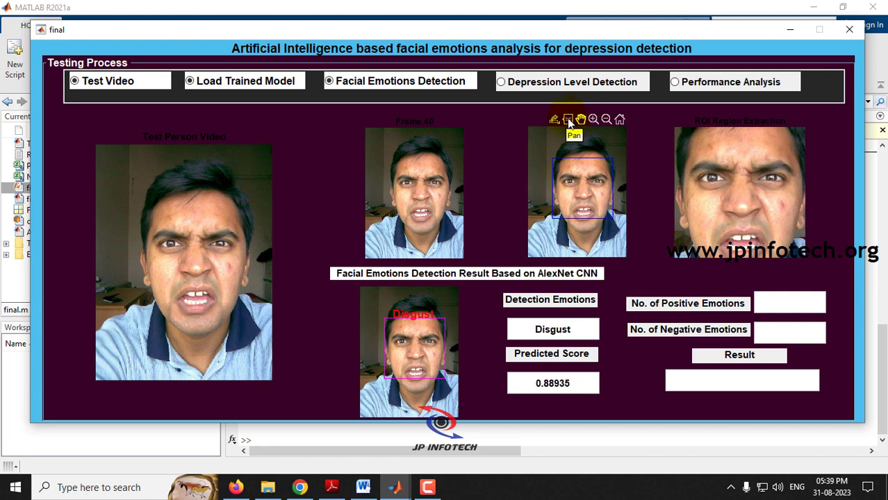
{"action": "left_click", "coordinate": [548, 81]}
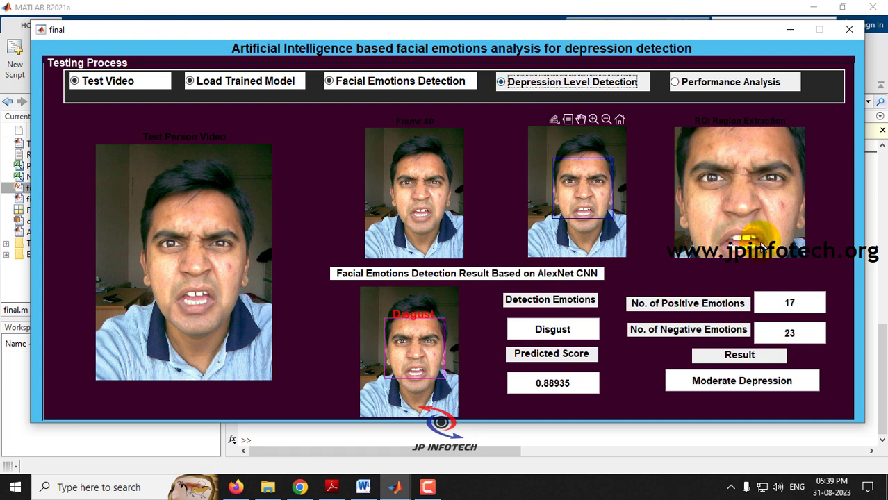
{"action": "double_click", "coordinate": [791, 302]}
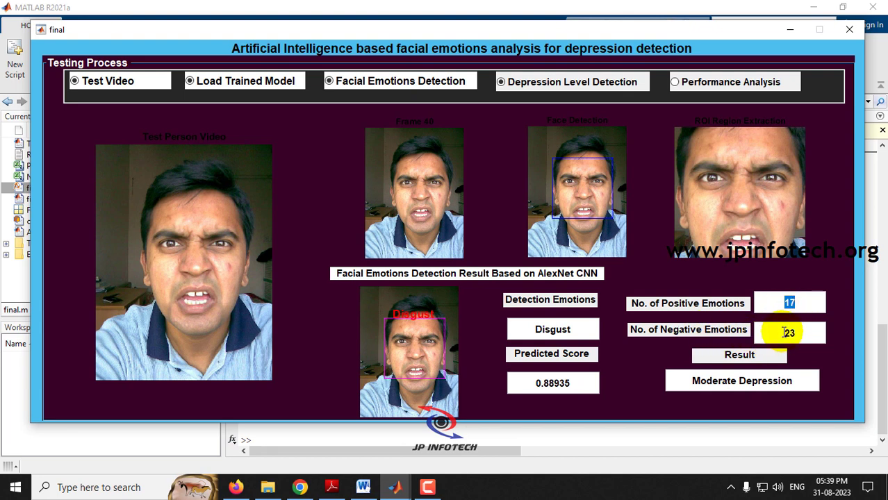
{"action": "left_click_drag", "start_coordinate": [784, 332], "coordinate": [801, 335]}
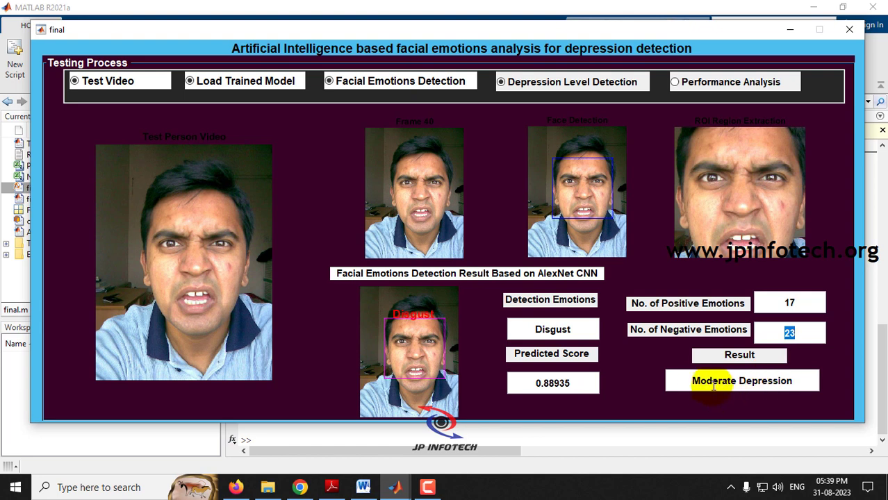
{"action": "left_click_drag", "start_coordinate": [674, 381], "coordinate": [793, 381]}
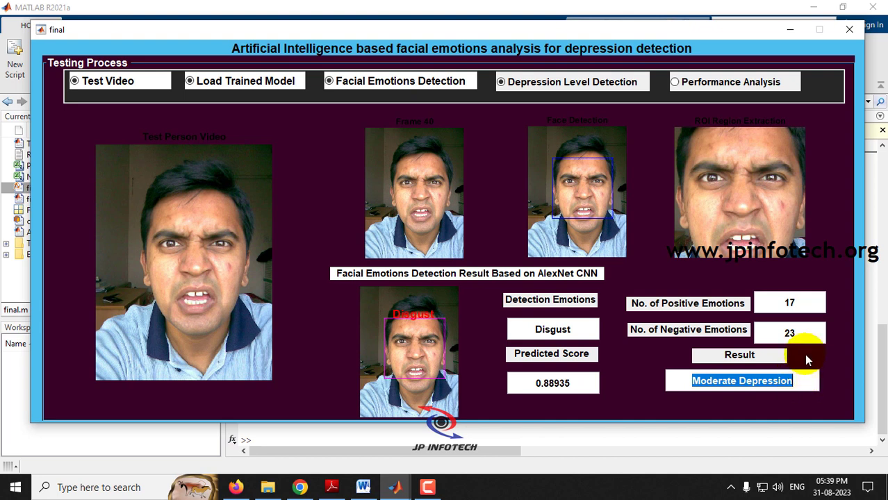
- Close the results window for video 2 and run final.m again
{"action": "left_click", "coordinate": [852, 31]}
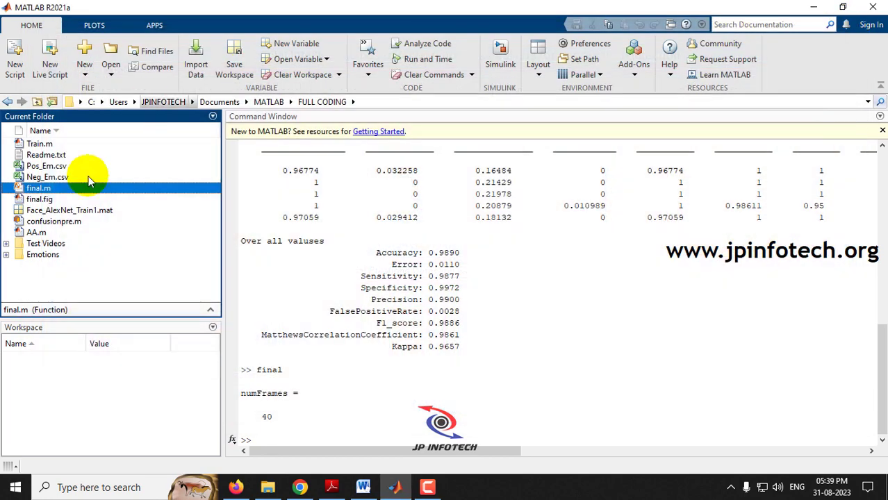
{"action": "right_click", "coordinate": [40, 189]}
{"action": "left_click", "coordinate": [78, 241]}
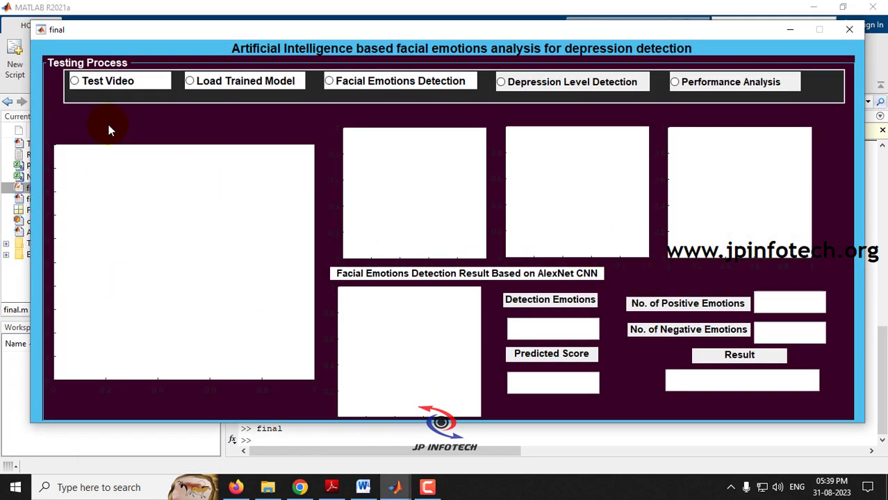
- Show all file types in the Test Videos folder, load video 3 as the test video, and dismiss the loading notice
{"action": "left_click", "coordinate": [114, 82]}
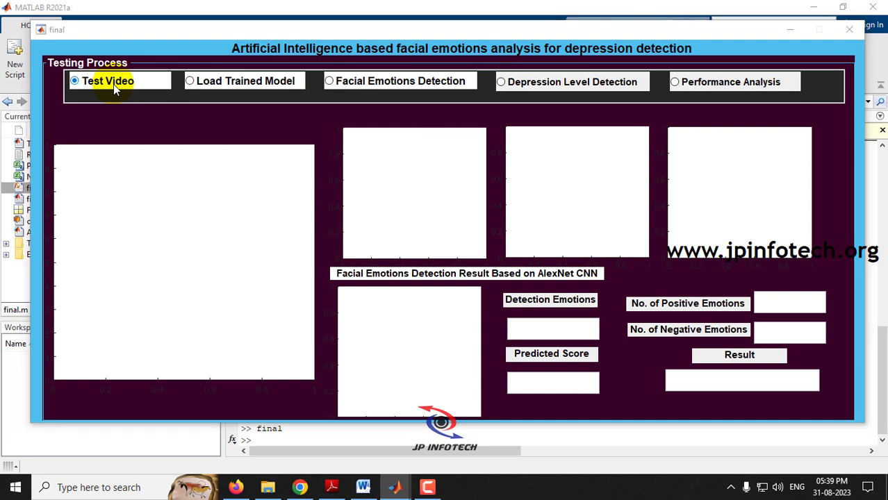
{"action": "double_click", "coordinate": [271, 157]}
{"action": "left_click", "coordinate": [423, 312]}
{"action": "left_click", "coordinate": [381, 335]}
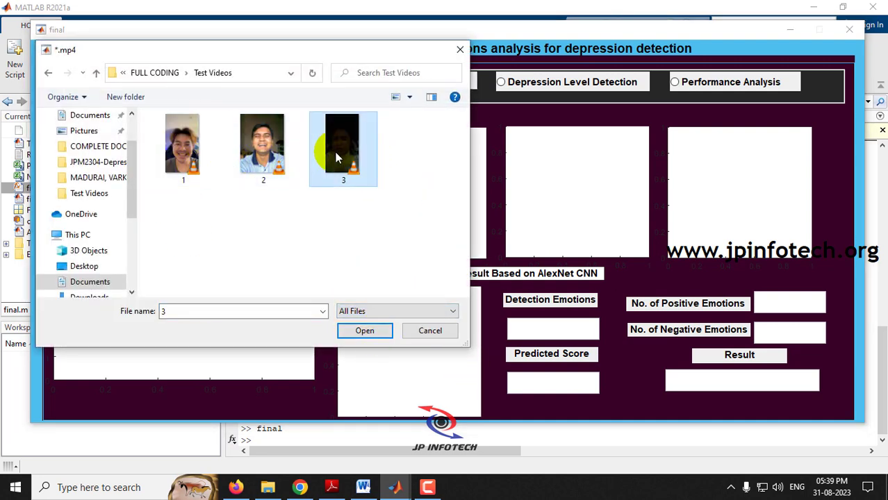
{"action": "double_click", "coordinate": [335, 152]}
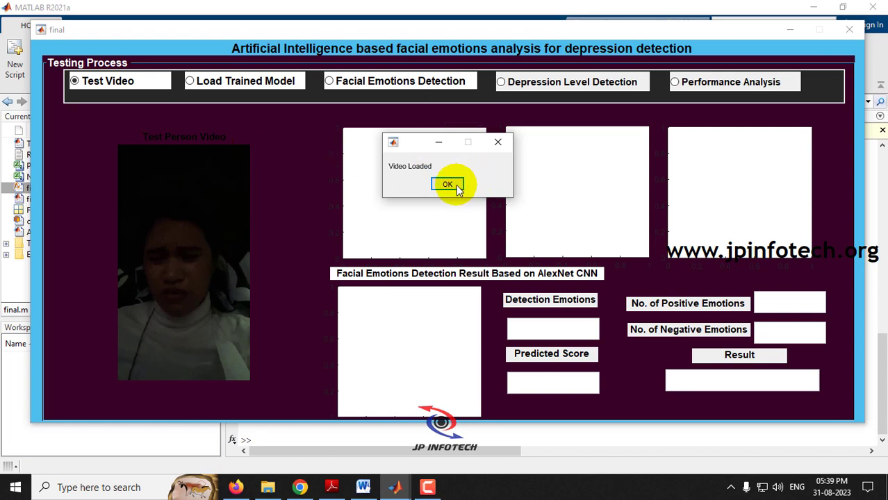
{"action": "left_click", "coordinate": [448, 185]}
- Load the trained model, dismiss its notice, and start Facial Emotions Detection on video 3
{"action": "left_click", "coordinate": [230, 87]}
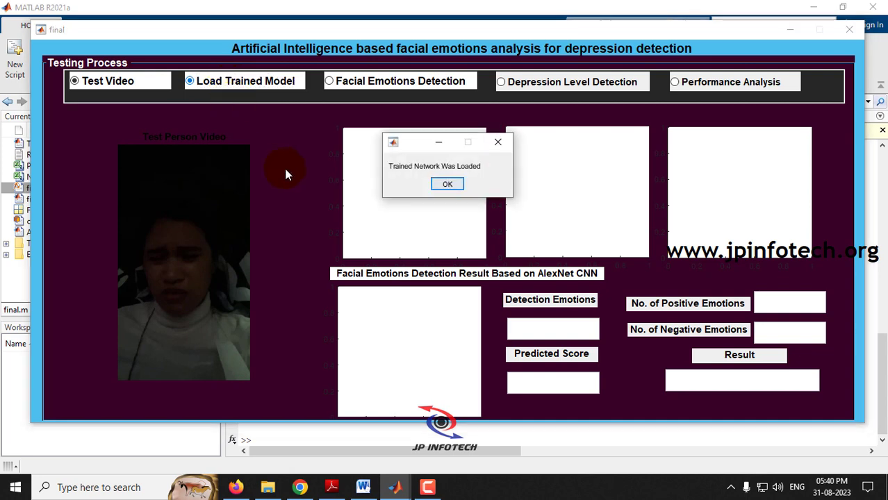
{"action": "left_click", "coordinate": [445, 184]}
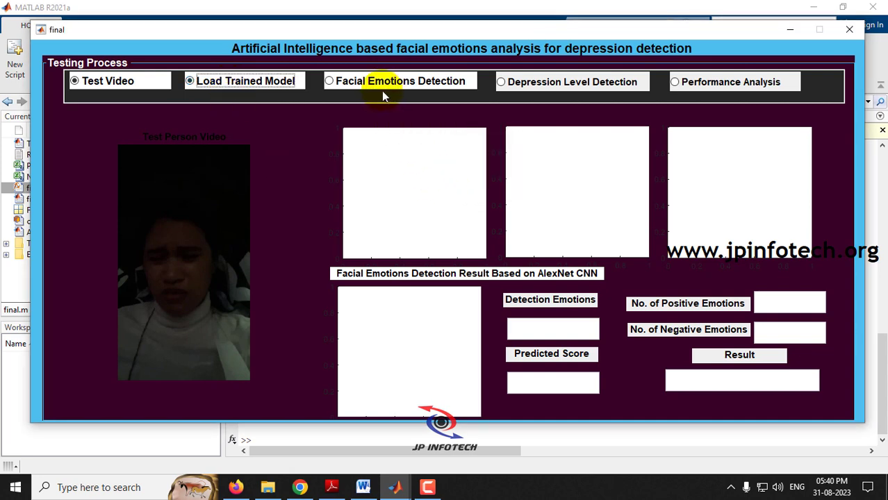
{"action": "left_click", "coordinate": [382, 84]}
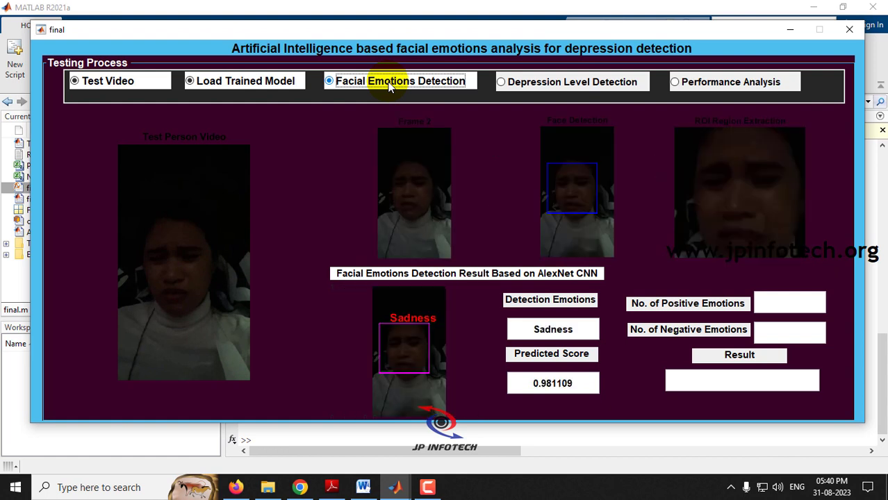
- Examine the detected emotion and predicted score while the frames of video 3 are processed, and dismiss the completion notice
{"action": "left_click_drag", "start_coordinate": [538, 327], "coordinate": [581, 329]}
{"action": "left_click", "coordinate": [551, 379]}
{"action": "left_click_drag", "start_coordinate": [551, 378], "coordinate": [571, 363]}
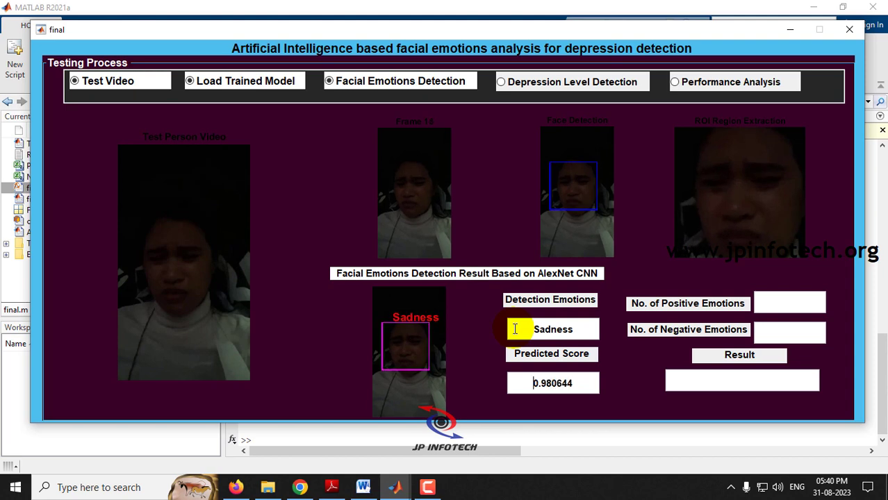
{"action": "left_click_drag", "start_coordinate": [531, 328], "coordinate": [571, 331]}
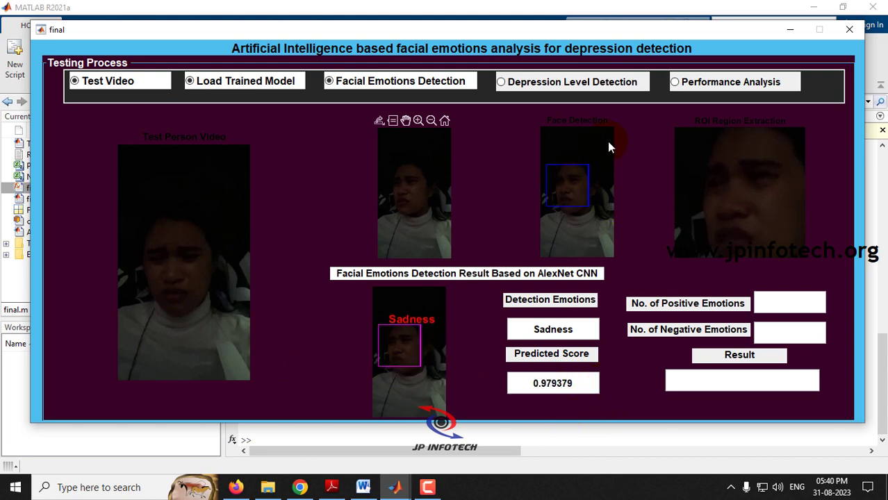
{"action": "left_click", "coordinate": [642, 161]}
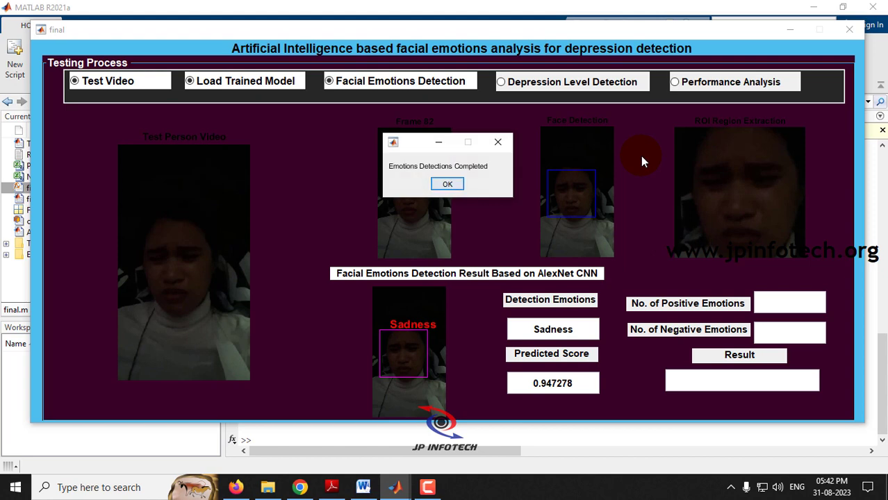
{"action": "left_click", "coordinate": [439, 188]}
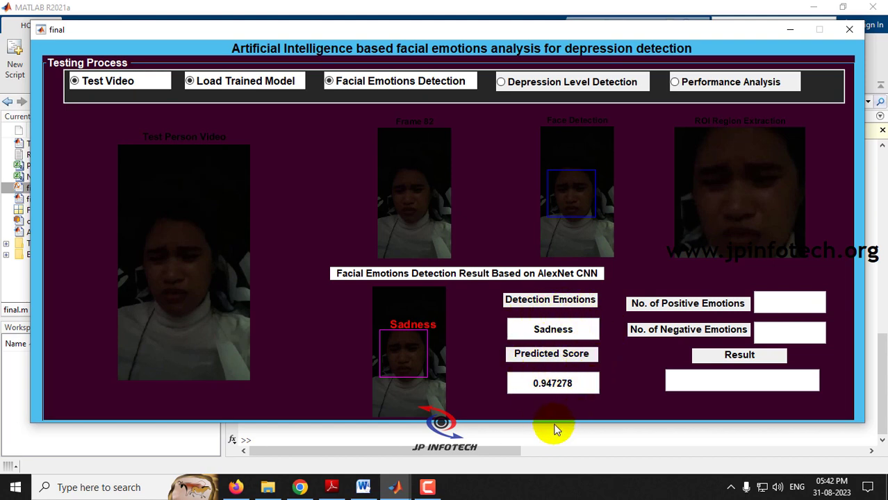
- Run Depression Level Detection on video 3 and highlight its positive and negative emotion counts and depression result
{"action": "left_click", "coordinate": [575, 85]}
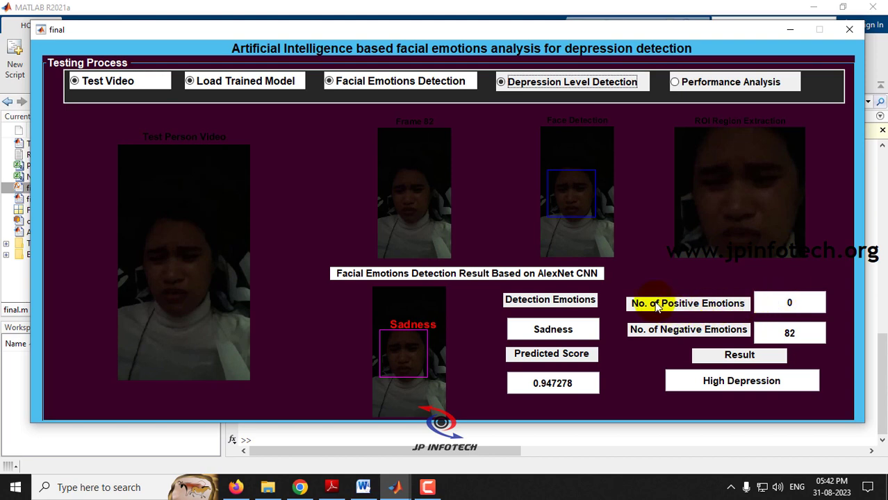
{"action": "left_click_drag", "start_coordinate": [771, 303], "coordinate": [799, 302]}
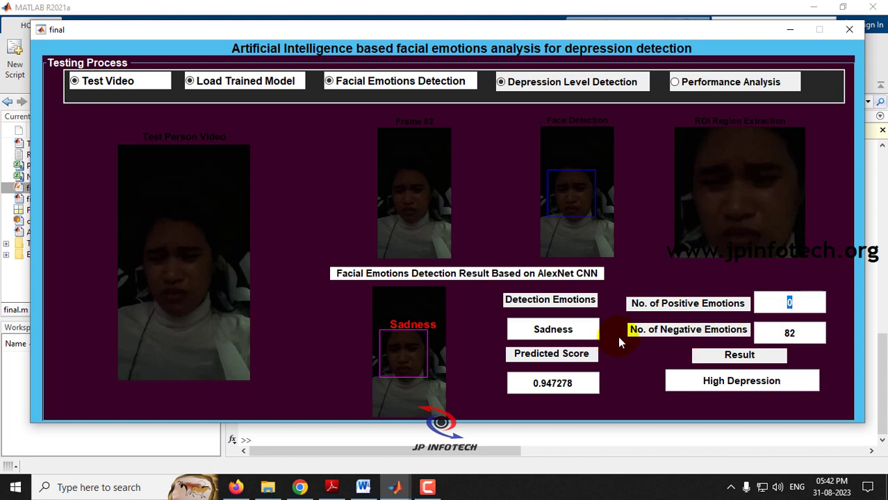
{"action": "left_click", "coordinate": [788, 333]}
{"action": "left_click_drag", "start_coordinate": [786, 334], "coordinate": [801, 333]}
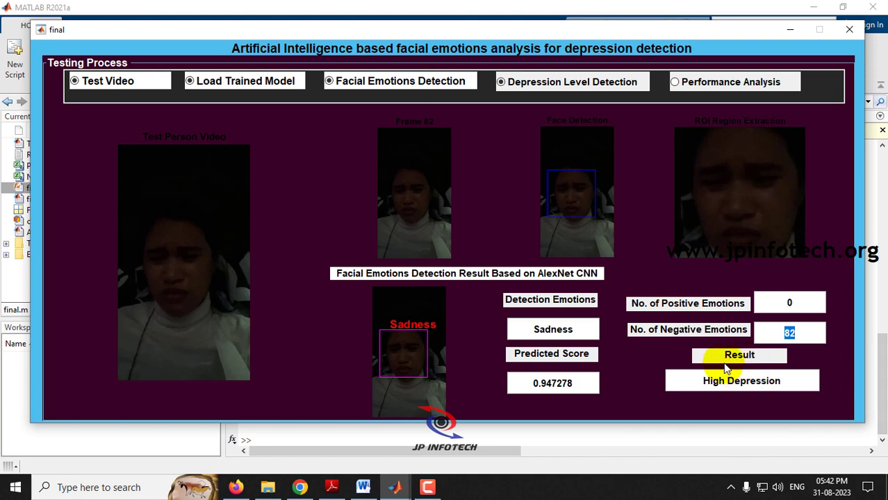
{"action": "left_click_drag", "start_coordinate": [699, 379], "coordinate": [793, 382]}
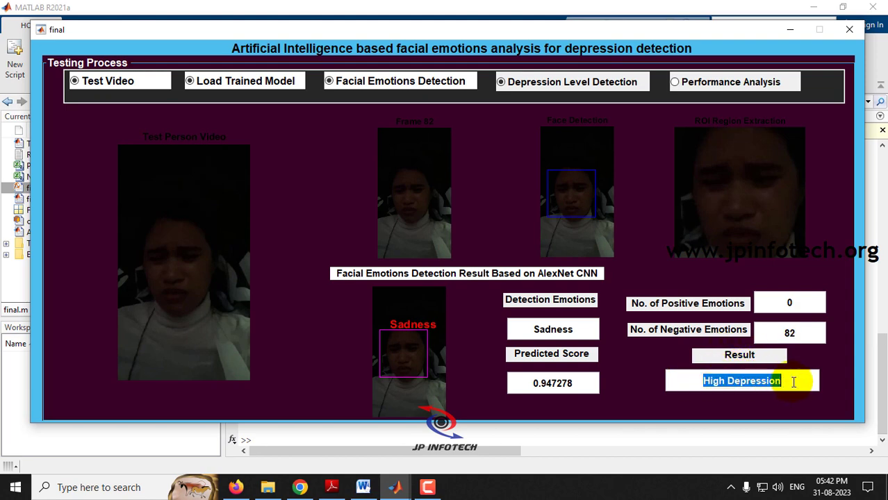
{"action": "left_click", "coordinate": [793, 383]}
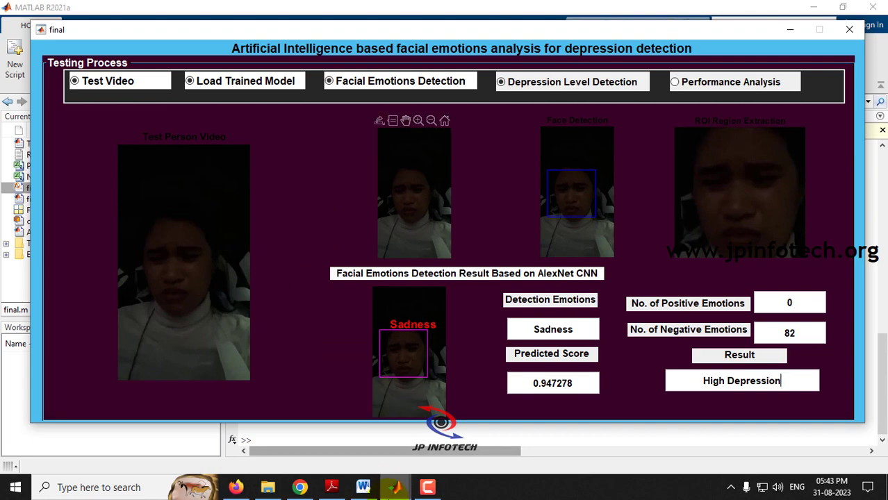
- Switch to the Depression Detection With Facial document in Word and highlight the title "Artificial Intelligence based Facial Emotions Analysis for Depression Detection"
{"action": "mouse_move", "coordinate": [363, 488]}
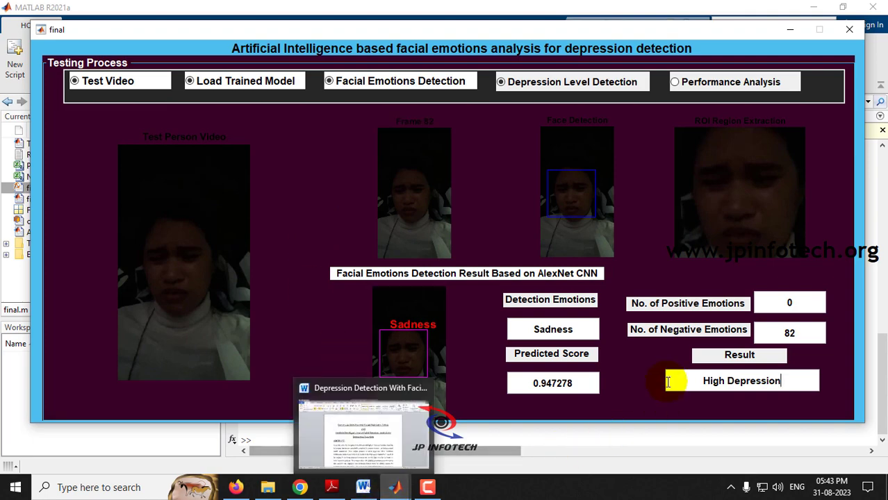
{"action": "left_click", "coordinate": [362, 487]}
{"action": "left_click_drag", "start_coordinate": [251, 230], "coordinate": [537, 269]}
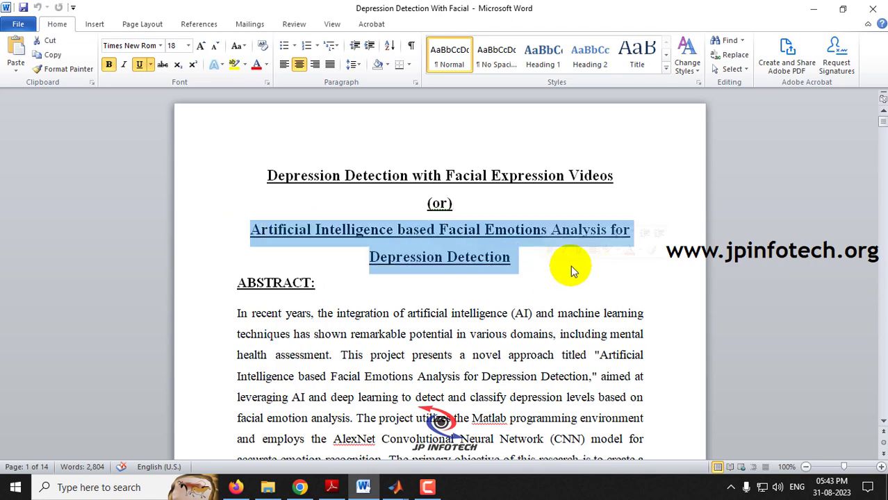